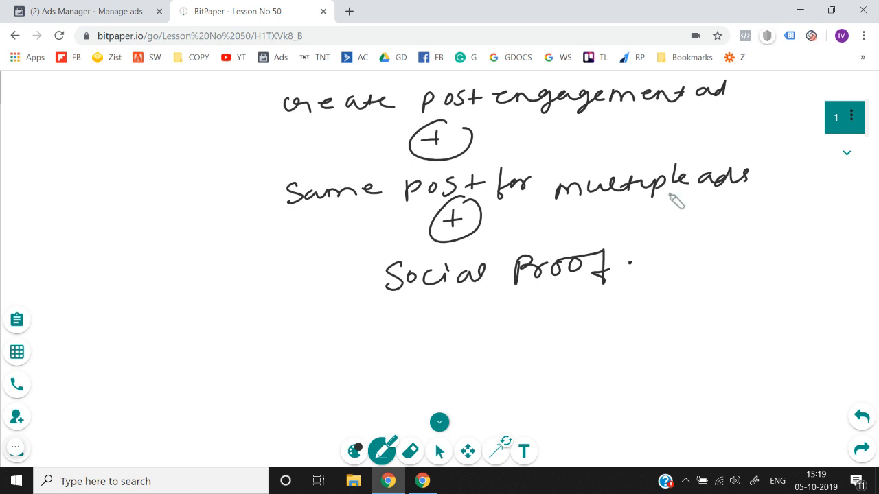
# On a new whiteboard page, handwrite a circled "Campaign" heading, connect it down to a "campaign" label, and draw an arrow below that.
pyautogui.click(845, 154)
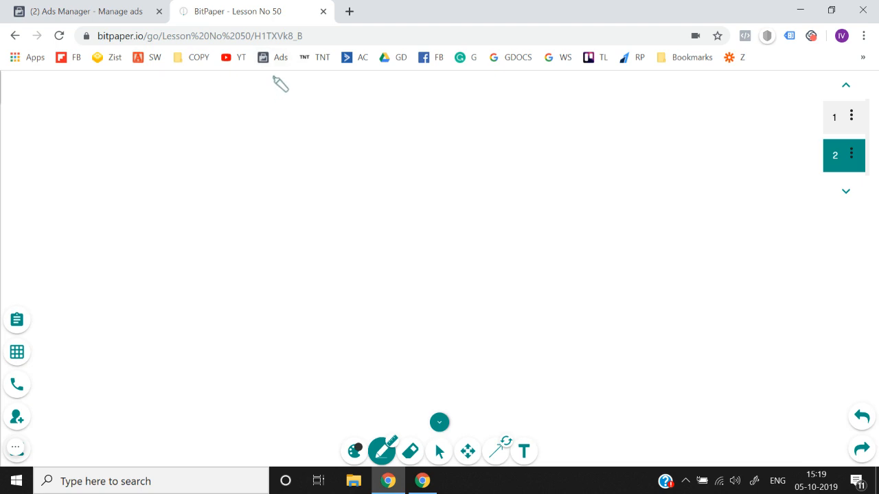
pyautogui.moveTo(318, 105)
pyautogui.mouseDown()
pyautogui.moveTo(362, 120)
pyautogui.moveTo(500, 104)
pyautogui.moveTo(342, 81)
pyautogui.moveTo(385, 169)
pyautogui.moveTo(479, 100)
pyautogui.mouseUp()
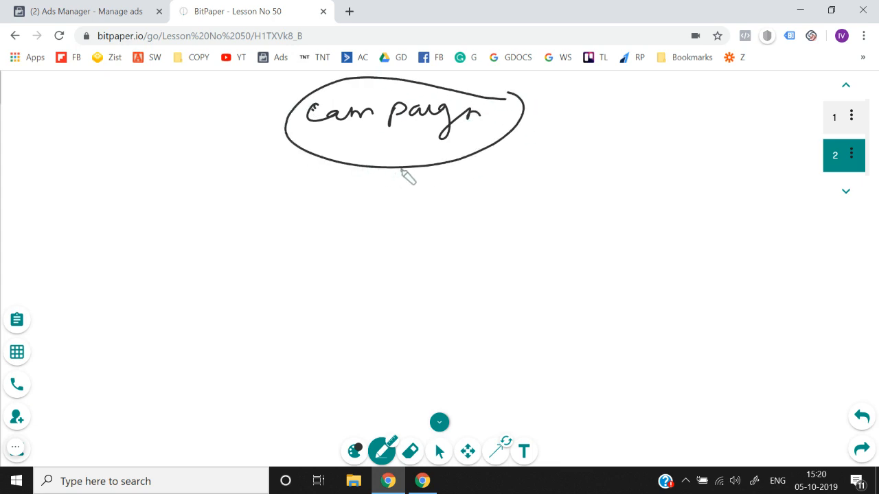
pyautogui.moveTo(401, 172)
pyautogui.mouseDown()
pyautogui.moveTo(352, 218)
pyautogui.moveTo(338, 241)
pyautogui.moveTo(350, 244)
pyautogui.mouseUp()
pyautogui.moveTo(369, 235)
pyautogui.mouseDown()
pyautogui.moveTo(416, 244)
pyautogui.moveTo(499, 221)
pyautogui.mouseUp()
pyautogui.moveTo(353, 246); pyautogui.dragTo(342, 283)
pyautogui.moveTo(336, 277); pyautogui.dragTo(346, 280)
# Handwrite "Ad set" and "Ad" below the campaign label, link them with an arrow and circle both.
pyautogui.moveTo(305, 326)
pyautogui.mouseDown()
pyautogui.moveTo(371, 325)
pyautogui.moveTo(407, 312)
pyautogui.mouseUp()
pyautogui.moveTo(321, 343); pyautogui.dragTo(311, 369)
pyautogui.moveTo(308, 361); pyautogui.dragTo(318, 367)
pyautogui.moveTo(278, 405)
pyautogui.mouseDown()
pyautogui.moveTo(302, 395)
pyautogui.moveTo(314, 404)
pyautogui.mouseUp()
pyautogui.moveTo(331, 374)
pyautogui.mouseDown()
pyautogui.moveTo(281, 415)
pyautogui.moveTo(329, 358)
pyautogui.mouseUp()
pyautogui.moveTo(437, 319); pyautogui.dragTo(364, 341)
pyautogui.moveTo(407, 322); pyautogui.dragTo(376, 296)
# Annotate the campaign label with an arrow to "objective" and the "Ad" label with an arrow to "creative / copy".
pyautogui.moveTo(506, 234)
pyautogui.mouseDown()
pyautogui.moveTo(526, 220)
pyautogui.moveTo(508, 227)
pyautogui.mouseUp()
pyautogui.moveTo(543, 214)
pyautogui.mouseDown()
pyautogui.moveTo(579, 214)
pyautogui.moveTo(579, 230)
pyautogui.moveTo(618, 216)
pyautogui.moveTo(684, 232)
pyautogui.mouseUp()
pyautogui.moveTo(352, 382); pyautogui.dragTo(365, 382)
pyautogui.moveTo(365, 378)
pyautogui.mouseDown()
pyautogui.moveTo(617, 385)
pyautogui.moveTo(636, 370)
pyautogui.mouseUp()
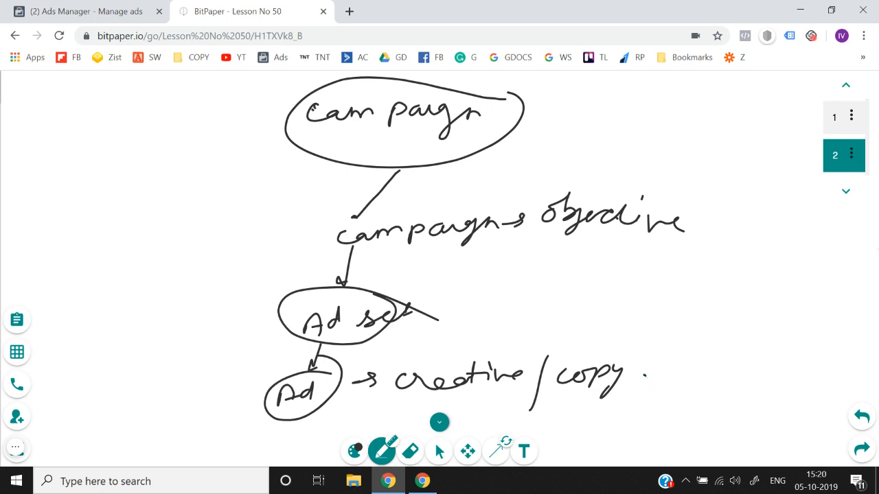
# On a third whiteboard page, handwrite post → likes, shares, comments, bracketed together and pointing to an underlined "Engagement".
pyautogui.click(844, 198)
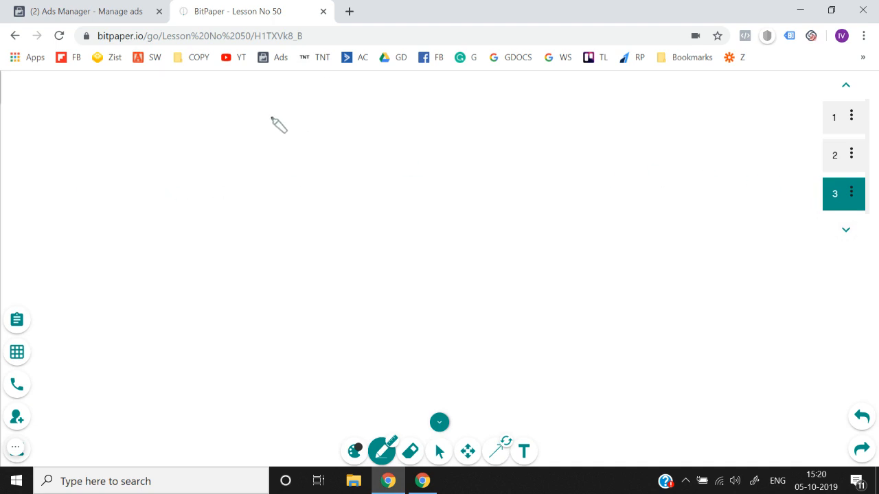
pyautogui.moveTo(269, 112)
pyautogui.mouseDown()
pyautogui.moveTo(270, 121)
pyautogui.moveTo(325, 112)
pyautogui.moveTo(329, 124)
pyautogui.moveTo(359, 111)
pyautogui.moveTo(386, 131)
pyautogui.moveTo(453, 122)
pyautogui.mouseUp()
pyautogui.moveTo(385, 146)
pyautogui.mouseDown()
pyautogui.moveTo(375, 163)
pyautogui.moveTo(472, 162)
pyautogui.mouseUp()
pyautogui.moveTo(390, 197)
pyautogui.mouseDown()
pyautogui.moveTo(436, 203)
pyautogui.moveTo(462, 186)
pyautogui.moveTo(529, 196)
pyautogui.mouseUp()
pyautogui.moveTo(523, 99); pyautogui.dragTo(569, 176)
pyautogui.moveTo(596, 151)
pyautogui.mouseDown()
pyautogui.moveTo(638, 147)
pyautogui.moveTo(684, 166)
pyautogui.moveTo(764, 153)
pyautogui.moveTo(815, 160)
pyautogui.moveTo(571, 187)
pyautogui.mouseUp()
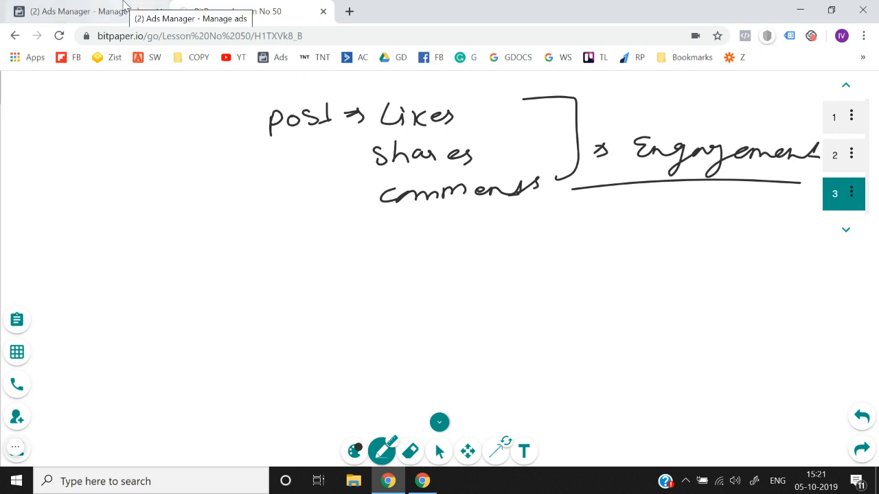
# Switch to Ads Manager and create a new campaign with the Engagement objective, Post Engagement type, proceeding to the ad set settings.
pyautogui.click(125, 5)
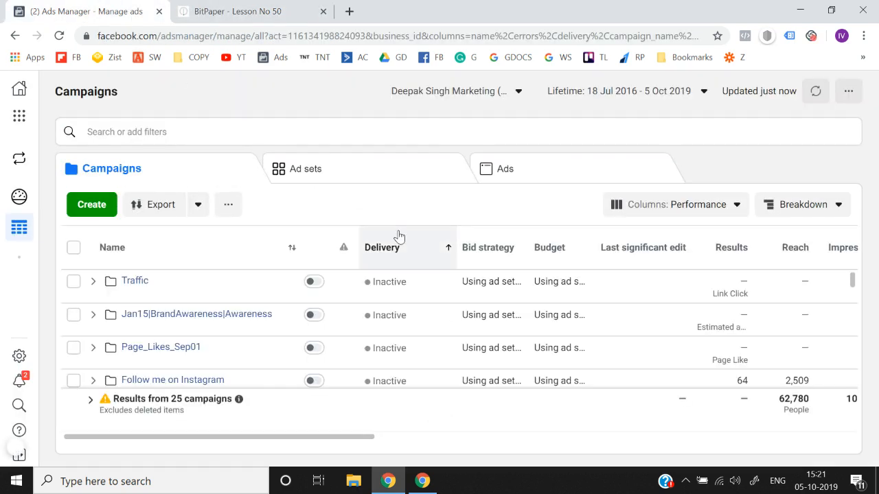
pyautogui.click(92, 206)
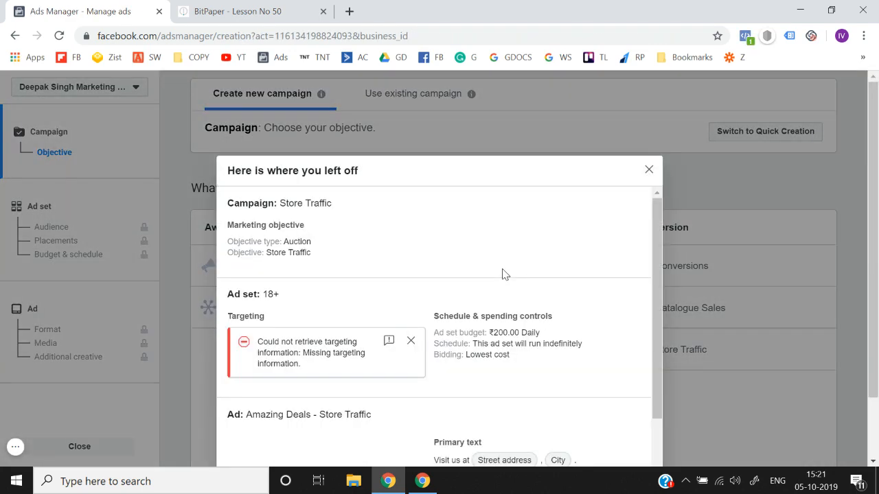
pyautogui.click(650, 171)
pyautogui.scroll(-1, 500, 239)
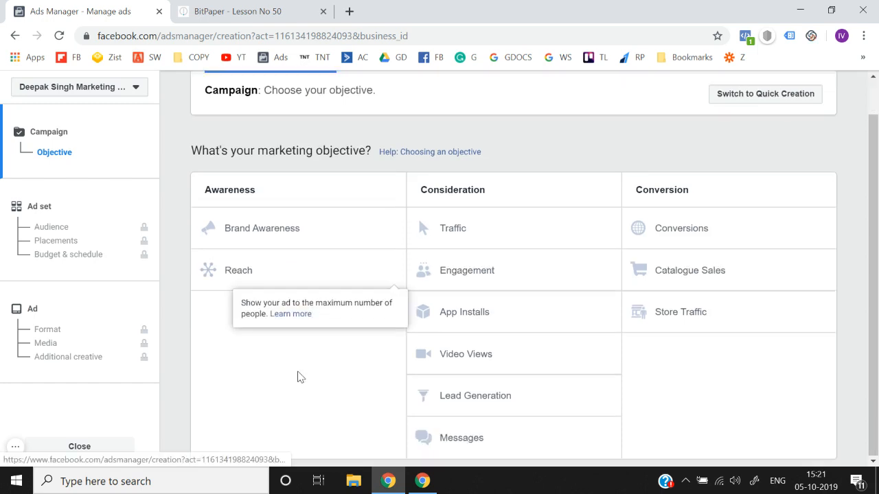
pyautogui.click(472, 283)
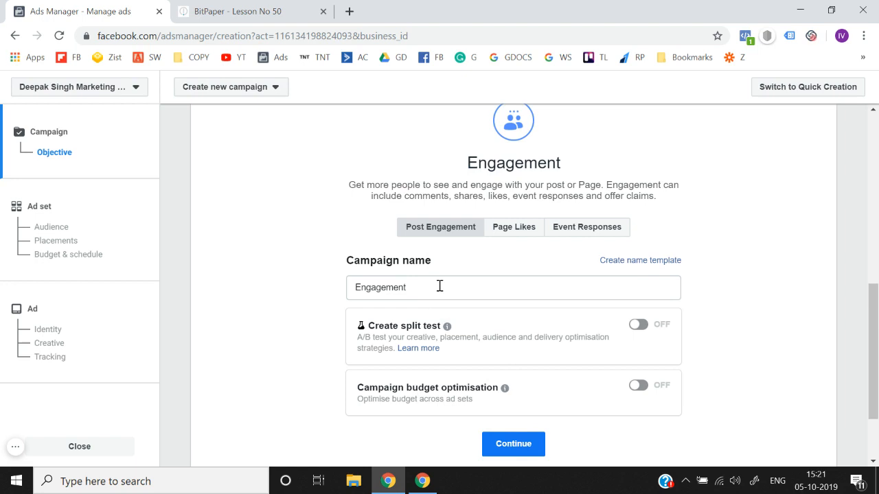
pyautogui.click(515, 445)
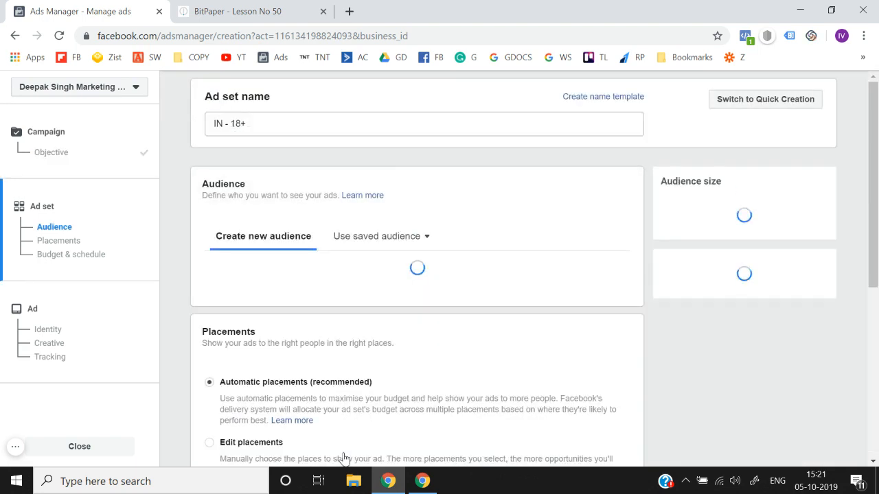
# Replace the default ad set name with "Bodybuilding".
pyautogui.click(298, 124)
pyautogui.hotkey('ctrl', 'a')
pyautogui.press('BackSpace')
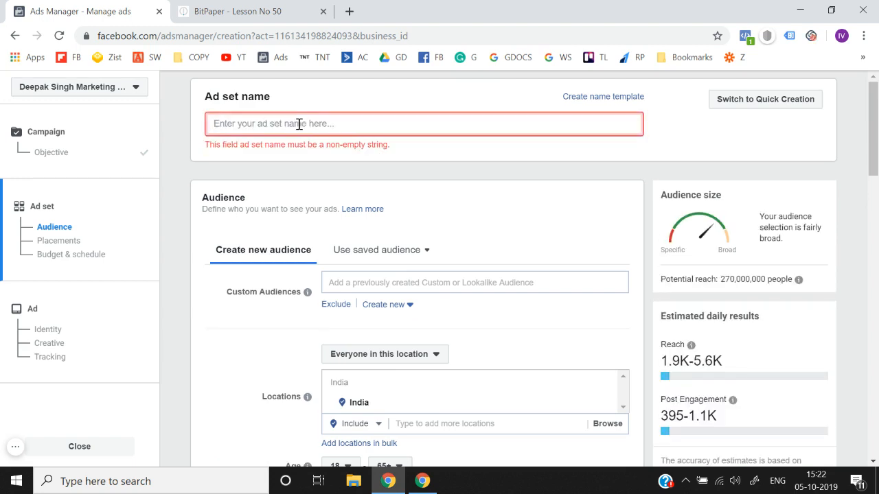
pyautogui.write('Bodybuildingh')
pyautogui.press('BackSpace')
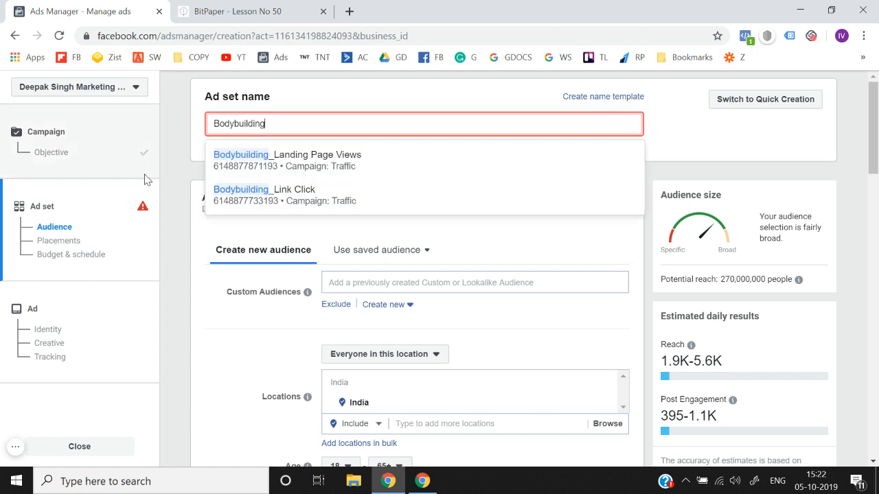
pyautogui.click(169, 180)
# Apply the saved audience "Bodybuilding_18-24" to the ad set.
pyautogui.scroll(-1, 169, 180)
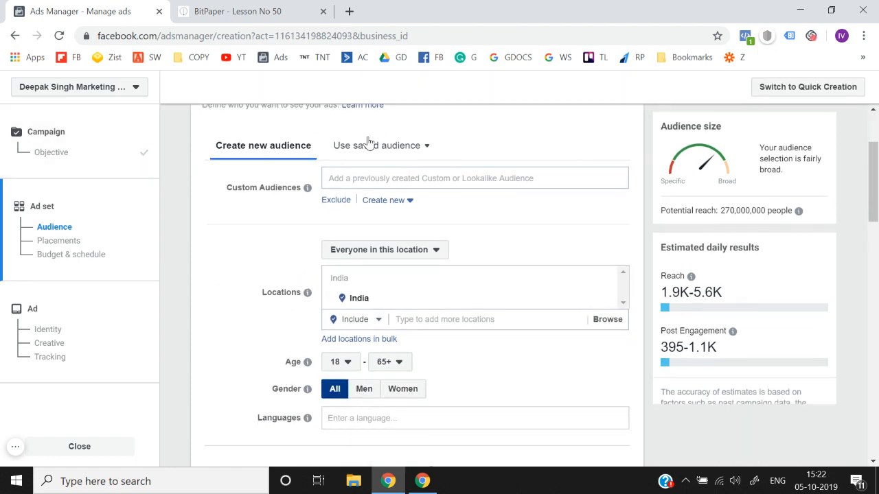
pyautogui.click(397, 165)
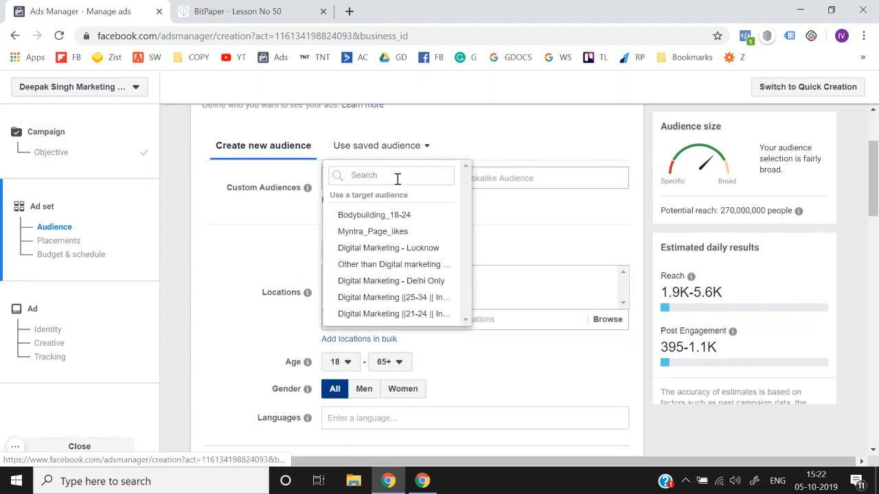
pyautogui.click(404, 222)
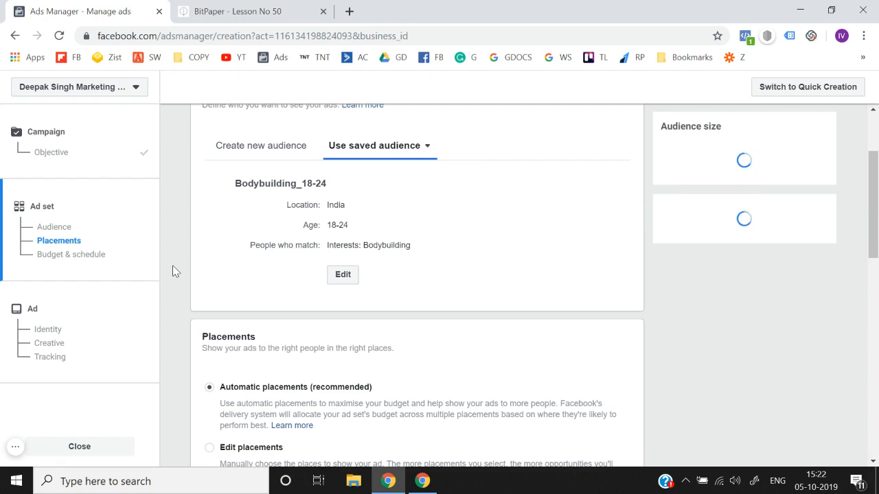
# Extend the ad set name to "Bodybuilding_All Placement", after checking the placement options.
pyautogui.scroll(-2, 175, 271)
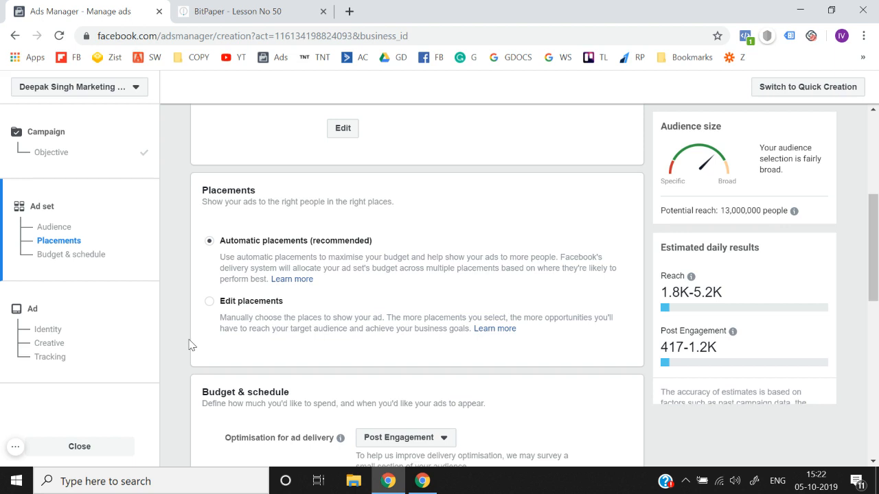
pyautogui.scroll(3, 191, 344)
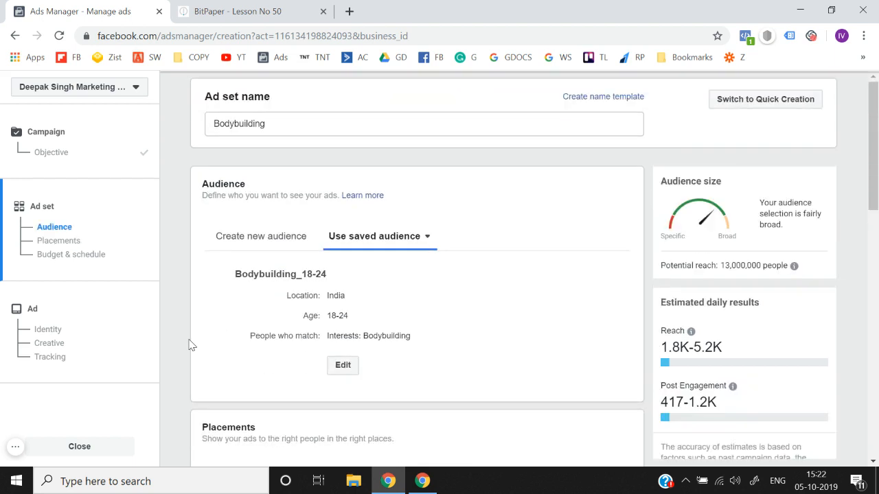
pyautogui.click(349, 122)
pyautogui.write('_A;')
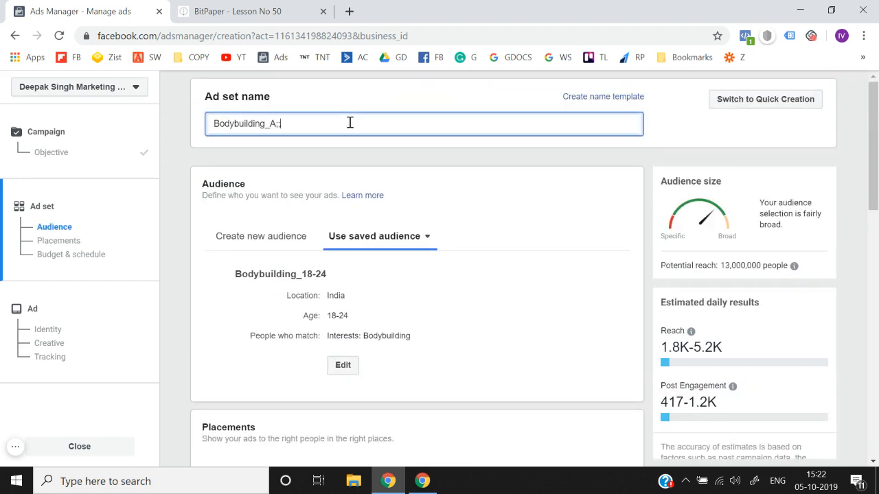
pyautogui.write('ll Pkace')
pyautogui.press('BackSpace')
pyautogui.press('BackSpace')
pyautogui.press('BackSpace')
pyautogui.press('BackSpace')
pyautogui.write('lacement')
pyautogui.click(179, 178)
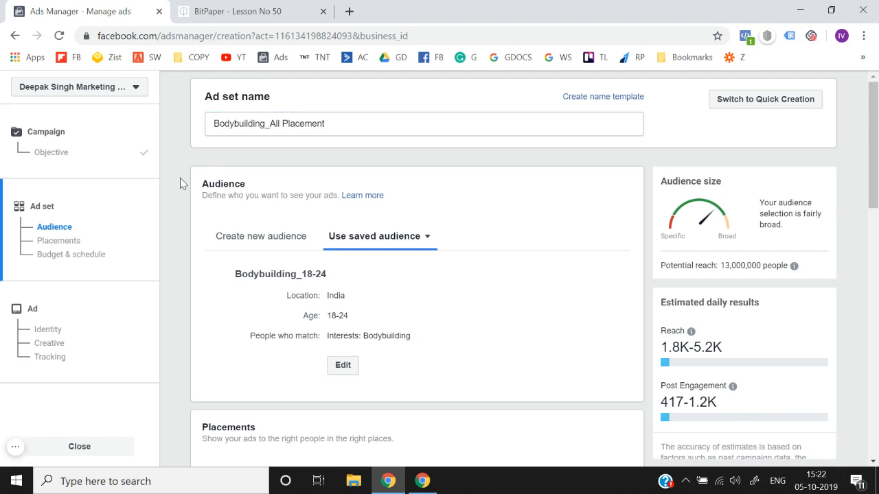
# Review the ad delivery optimisation choices in the ad set's budget and schedule settings, keeping Post Engagement selected.
pyautogui.scroll(-1, 180, 178)
pyautogui.scroll(-5, 179, 177)
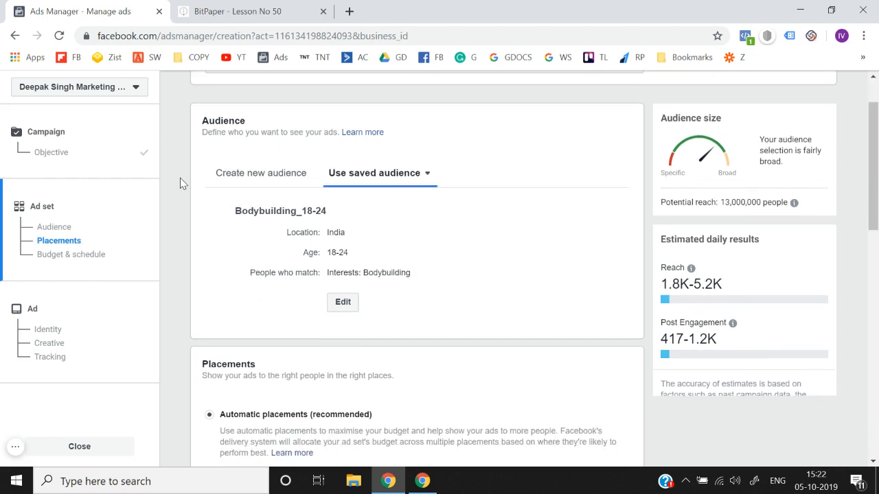
pyautogui.scroll(-2, 180, 178)
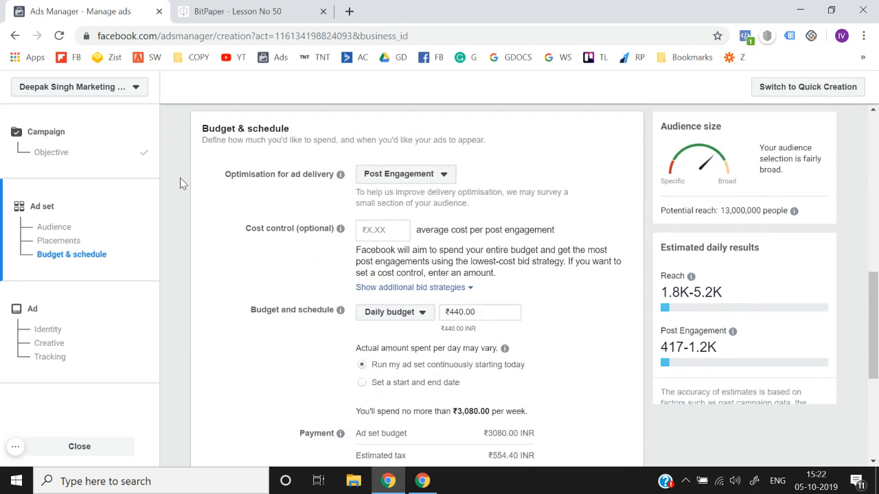
pyautogui.scroll(3, 182, 223)
pyautogui.scroll(-1, 182, 223)
pyautogui.scroll(-1, 182, 224)
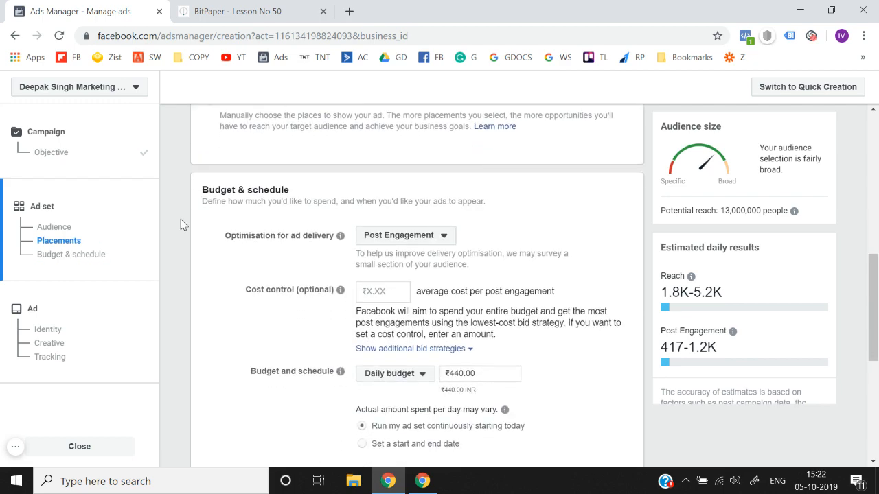
pyautogui.scroll(-1, 328, 238)
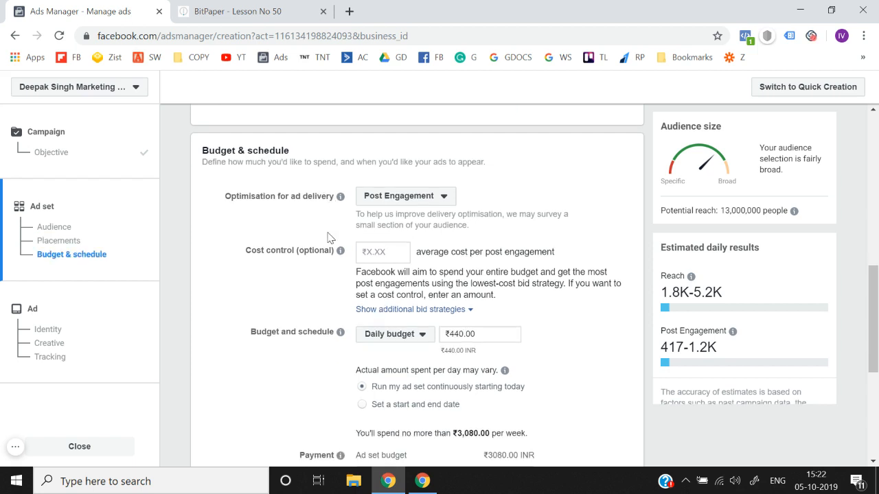
pyautogui.click(405, 201)
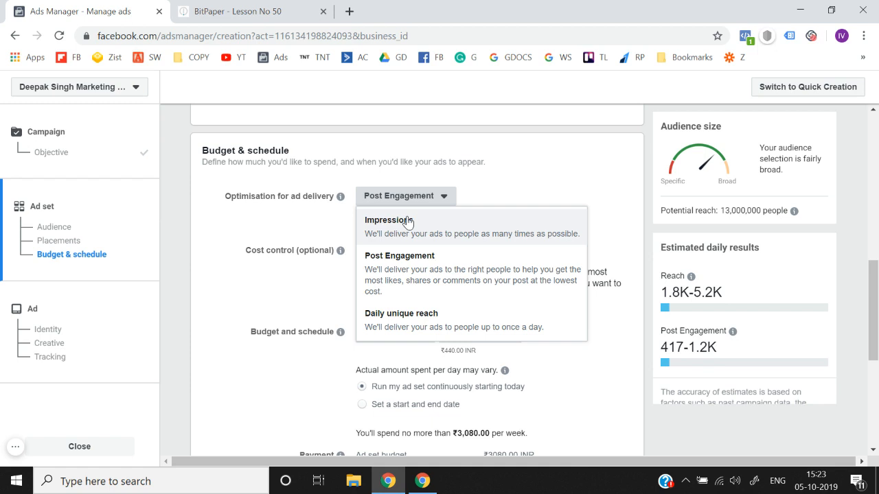
pyautogui.click(281, 237)
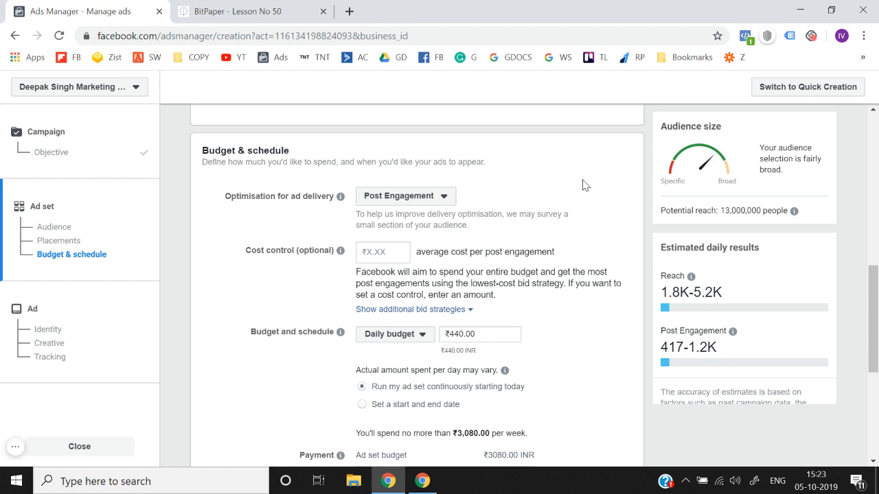
pyautogui.click(410, 201)
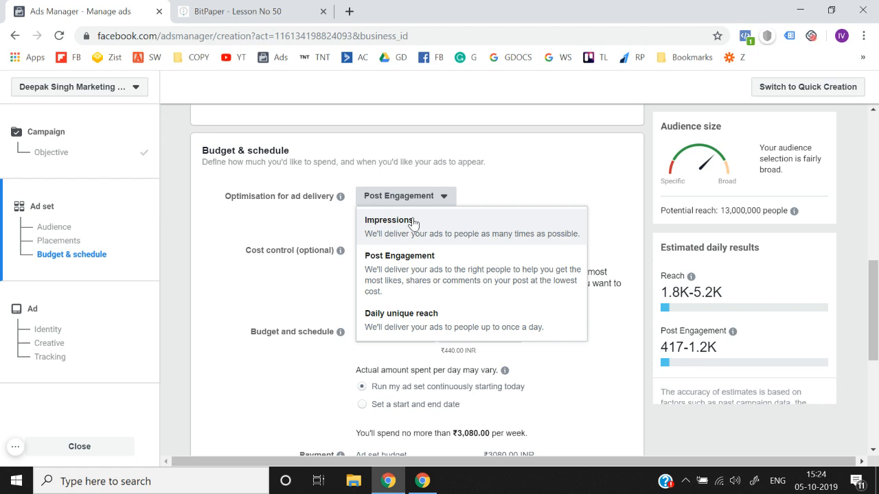
pyautogui.click(420, 268)
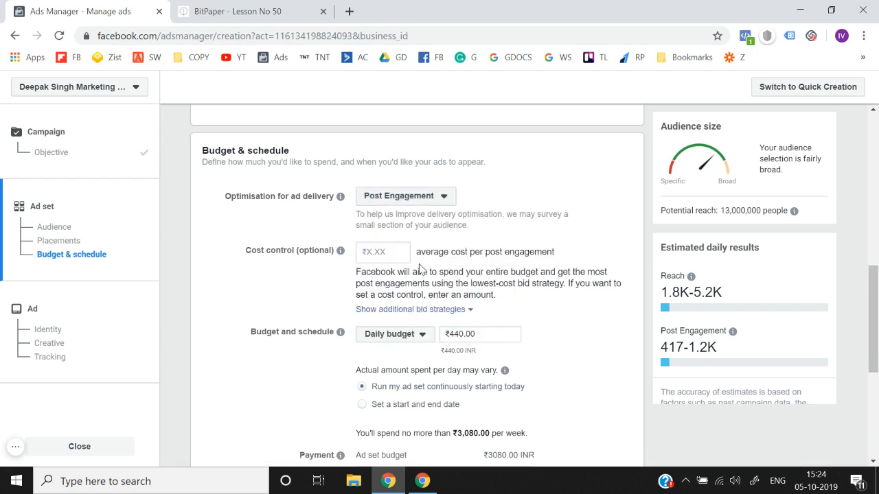
pyautogui.click(410, 204)
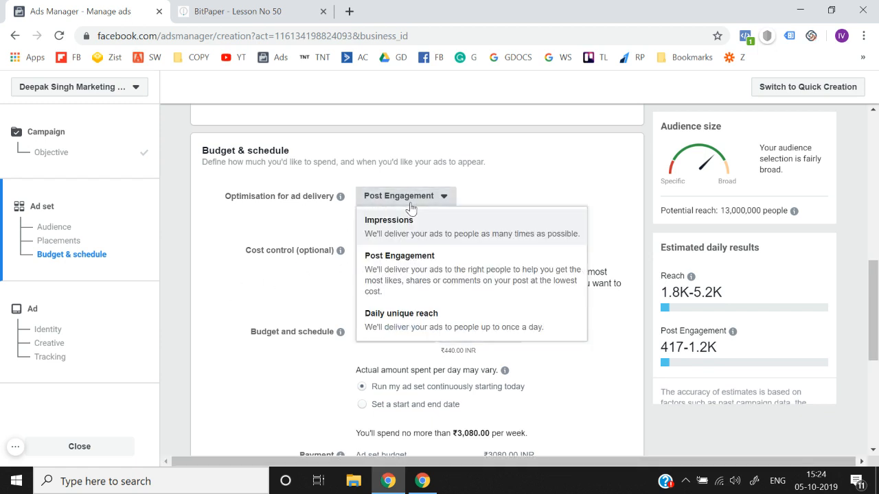
pyautogui.click(244, 364)
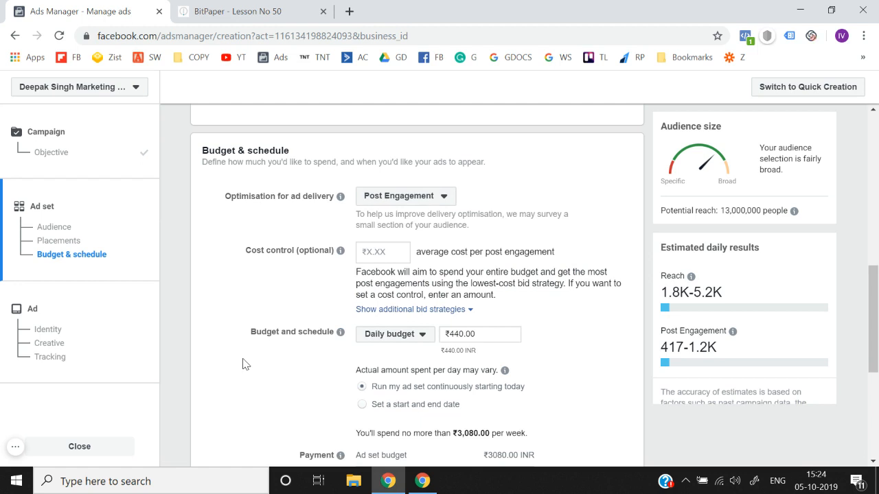
# Set the ad set's daily budget to ₹100.
pyautogui.scroll(-1, 243, 364)
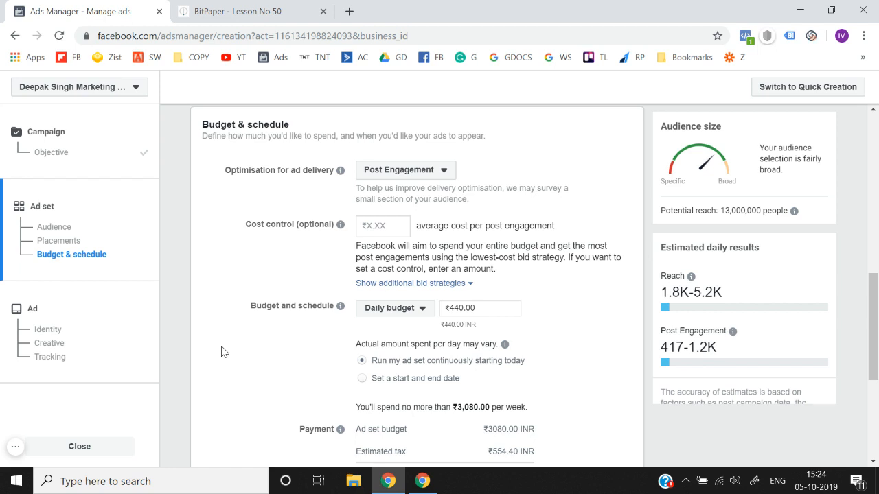
pyautogui.scroll(-2, 221, 352)
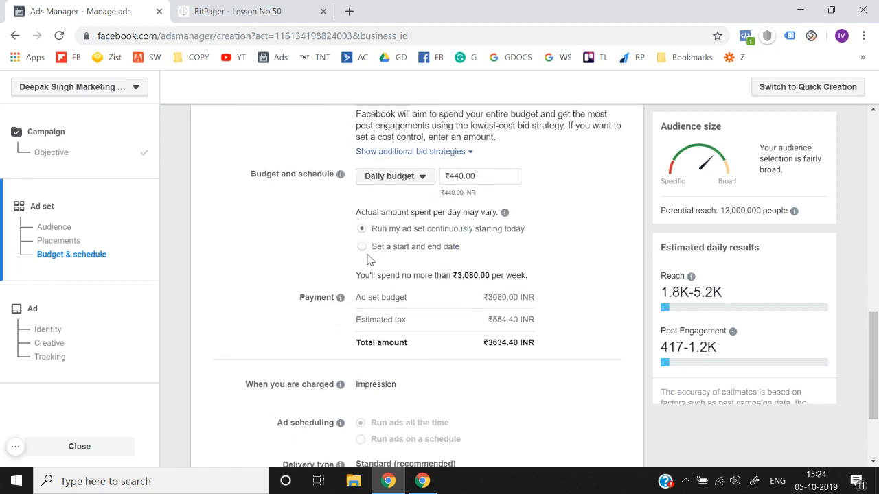
pyautogui.tripleClick(486, 176)
pyautogui.write('100')
pyautogui.click(287, 207)
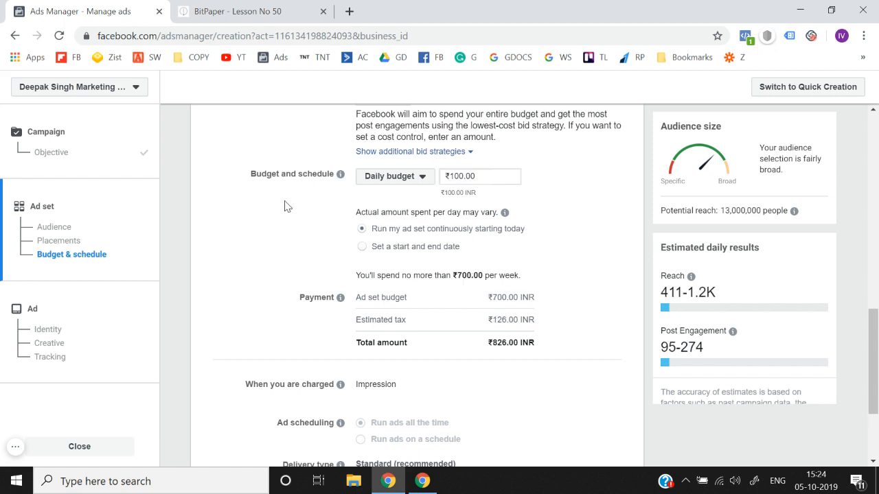
# Try a start and end date schedule for the ad set, and return to running it continuously starting today.
pyautogui.scroll(-1, 287, 207)
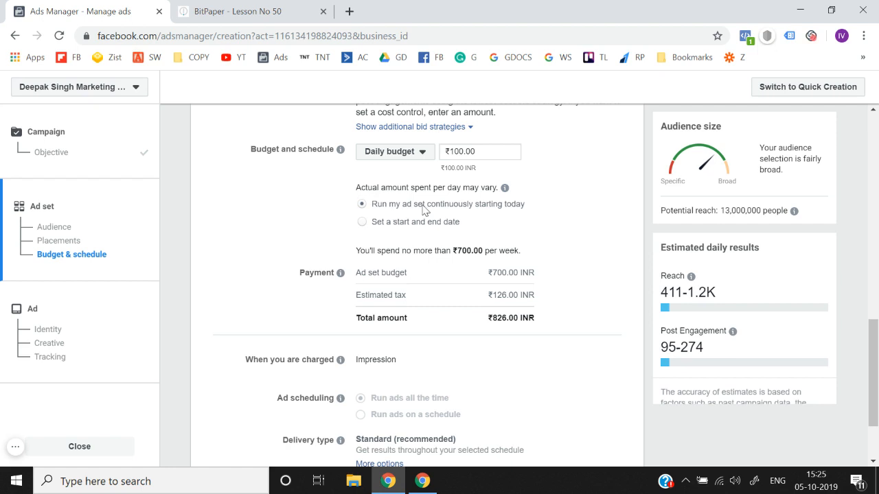
pyautogui.click(363, 221)
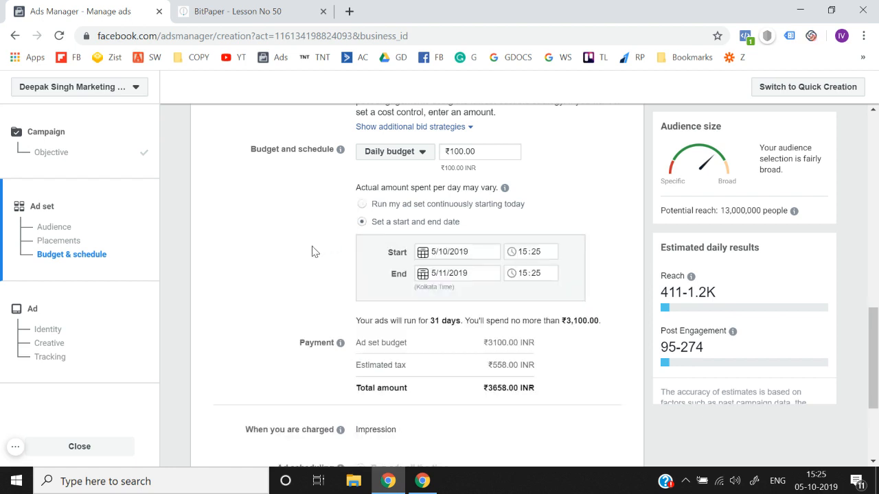
pyautogui.click(445, 274)
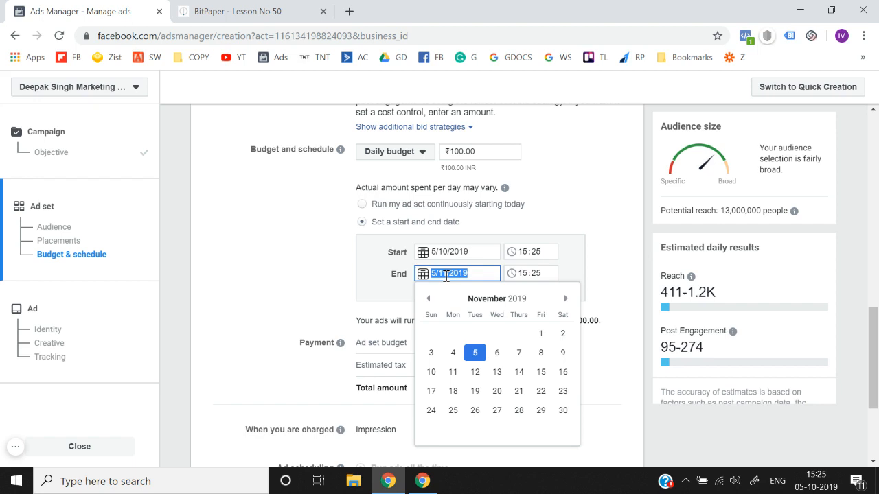
pyautogui.click(278, 243)
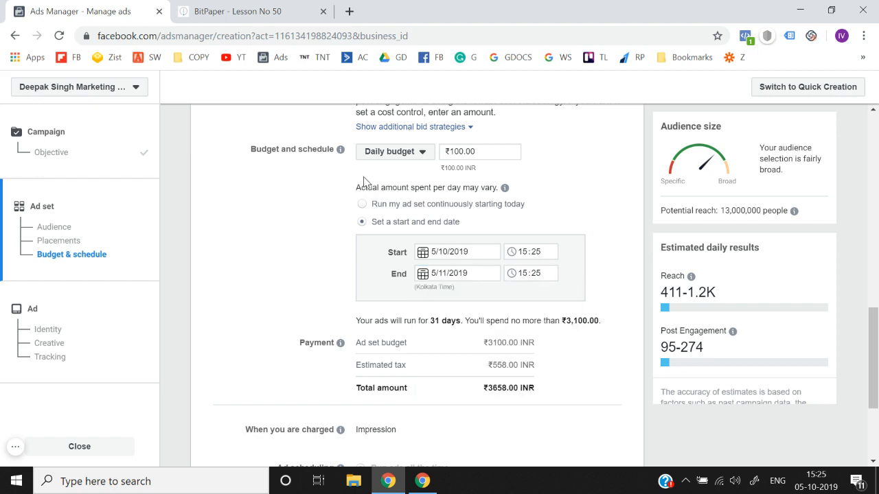
pyautogui.click(362, 205)
# Examine the ad set's payment, charging, ad scheduling and delivery type settings, expanding the additional delivery type options.
pyautogui.scroll(-1, 280, 310)
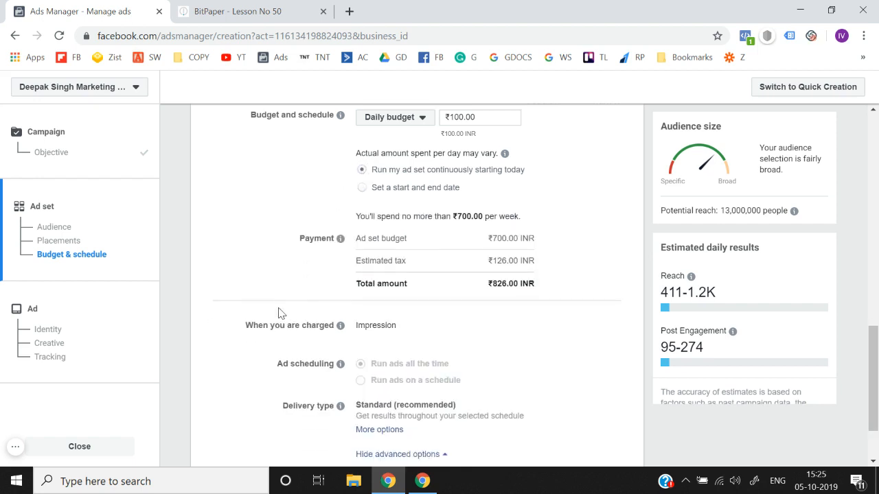
pyautogui.scroll(-1, 480, 263)
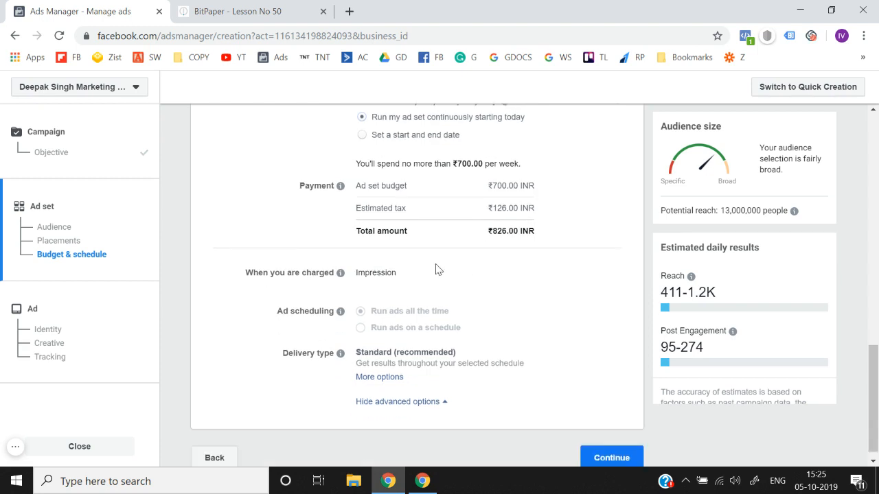
pyautogui.moveTo(342, 274)
pyautogui.scroll(1, 342, 278)
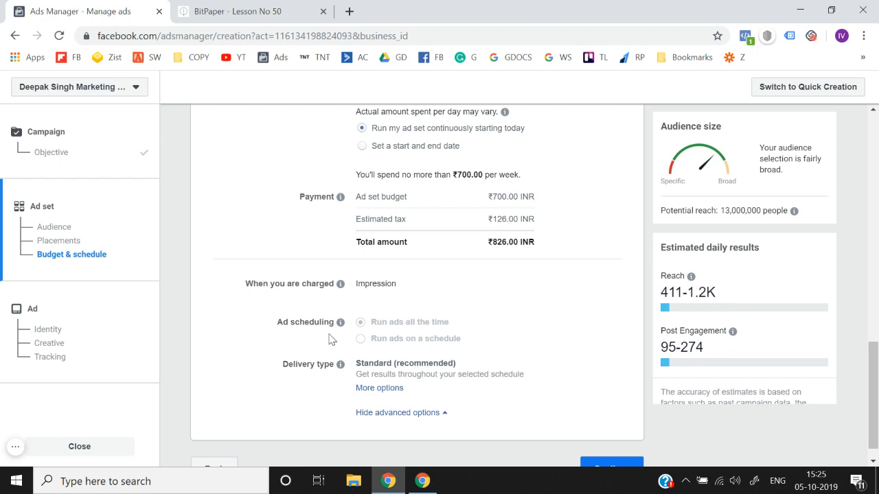
pyautogui.scroll(-1, 331, 339)
pyautogui.scroll(2, 330, 339)
pyautogui.scroll(1, 329, 339)
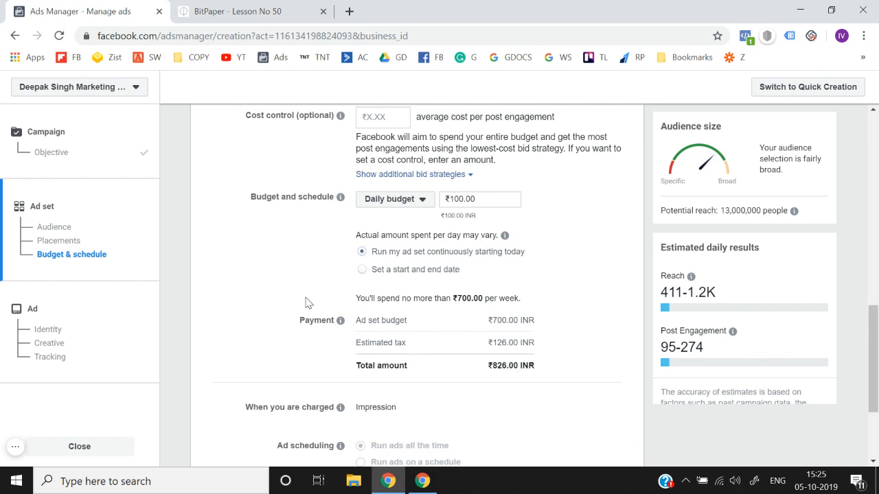
pyautogui.scroll(-2, 306, 303)
pyautogui.click(379, 365)
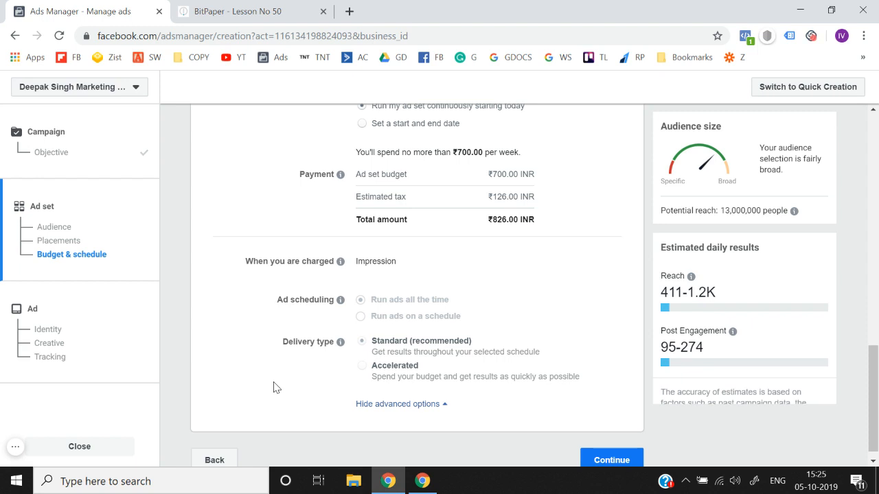
pyautogui.scroll(-1, 273, 388)
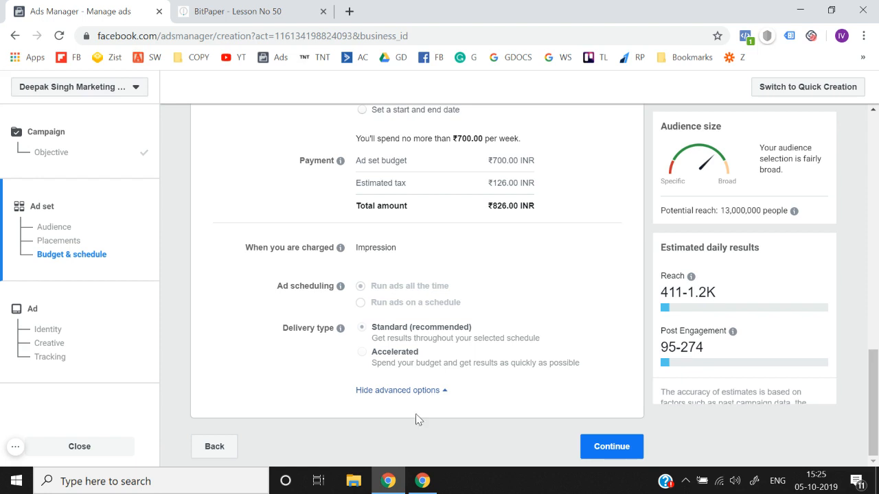
# Continue to the ad level and name the ad "Ad 1".
pyautogui.click(608, 453)
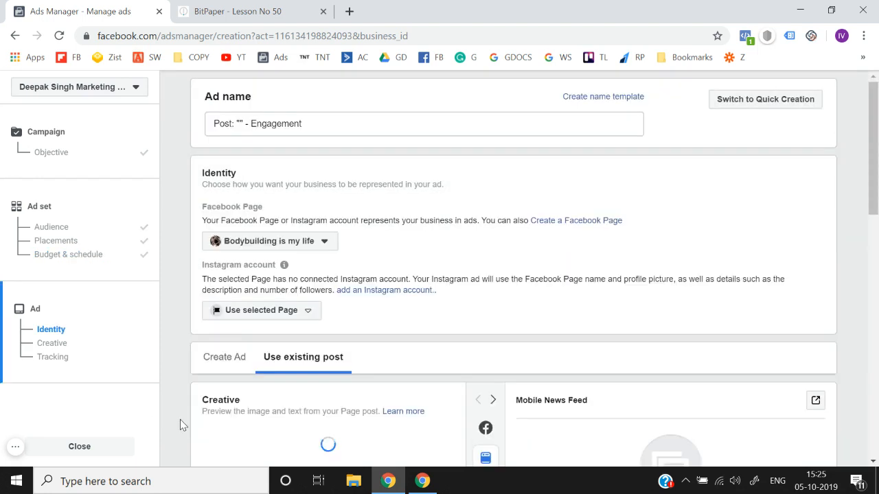
pyautogui.click(341, 124)
pyautogui.hotkey('ctrl', 'a')
pyautogui.press('BackSpace')
pyautogui.write('Ad 1')
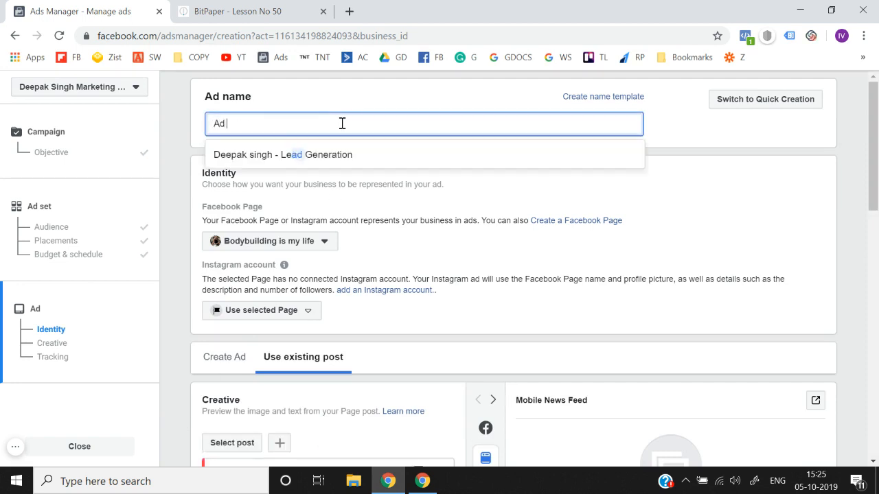
pyautogui.click(166, 221)
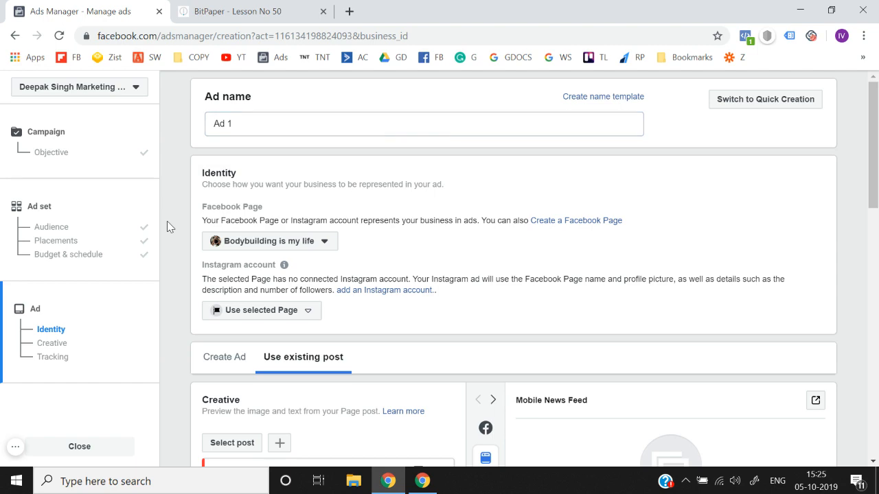
# Switch from an existing post to creating a new ad, and add the 1000 × 666 bodybuilder gym photo from the account images.
pyautogui.scroll(-2, 167, 221)
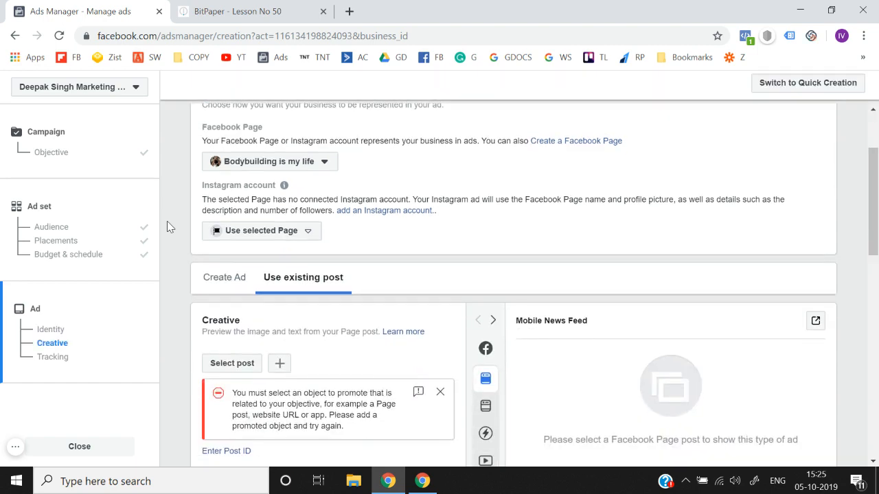
pyautogui.click(227, 279)
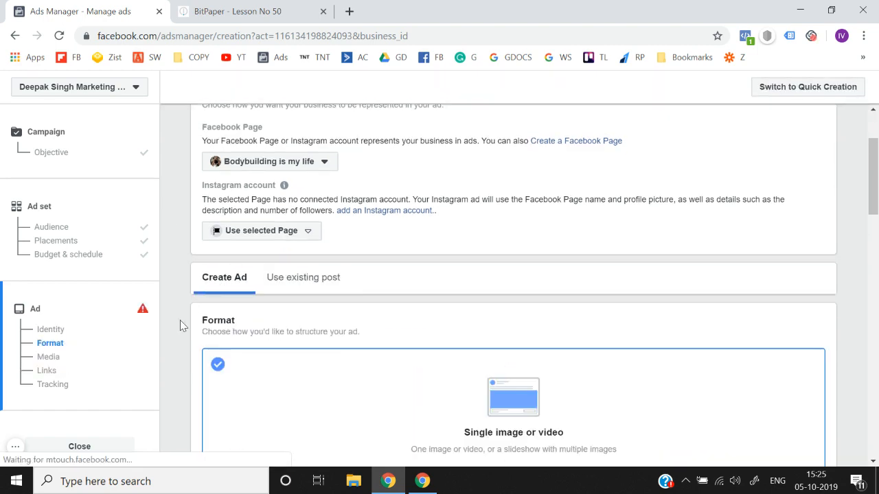
pyautogui.scroll(-2, 180, 323)
pyautogui.scroll(-5, 180, 320)
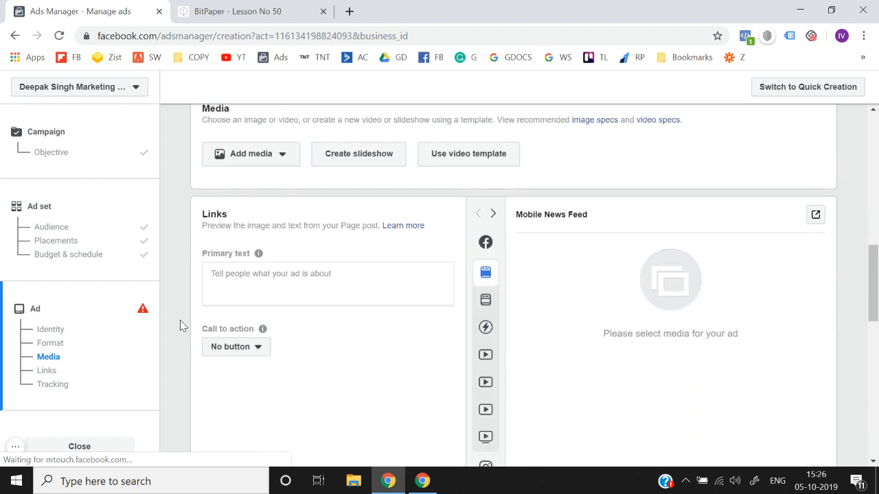
pyautogui.click(282, 152)
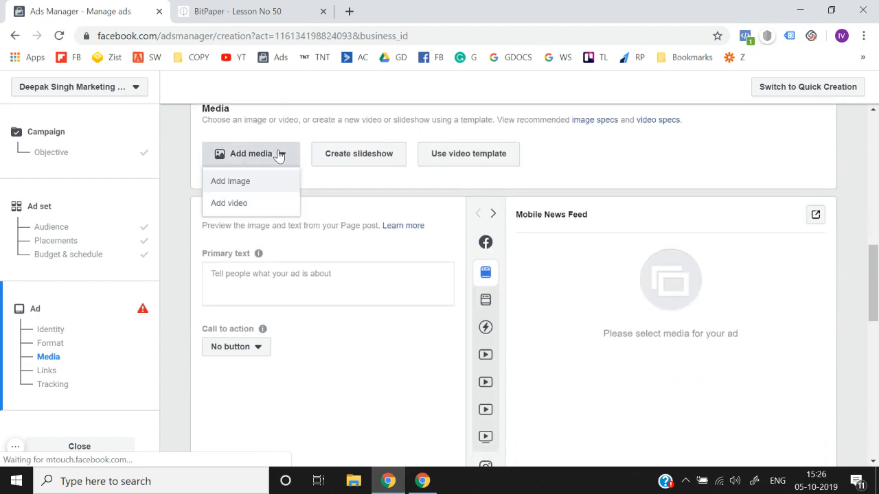
pyautogui.click(259, 189)
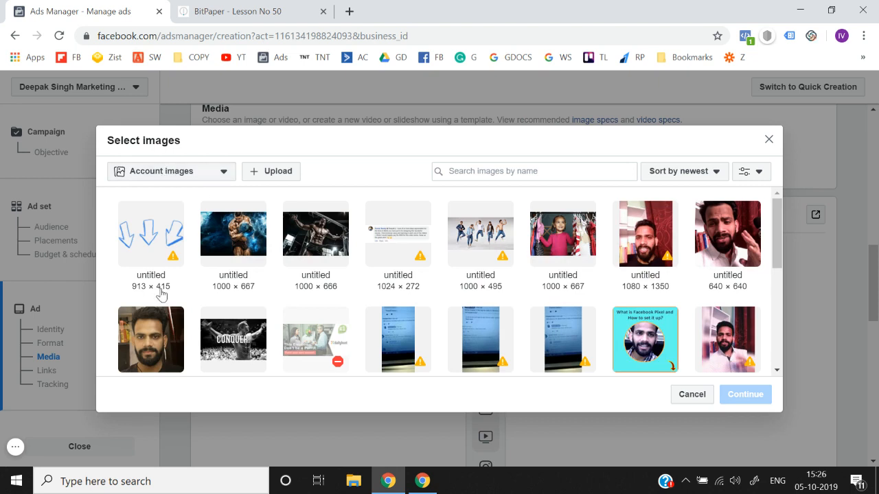
pyautogui.click(324, 244)
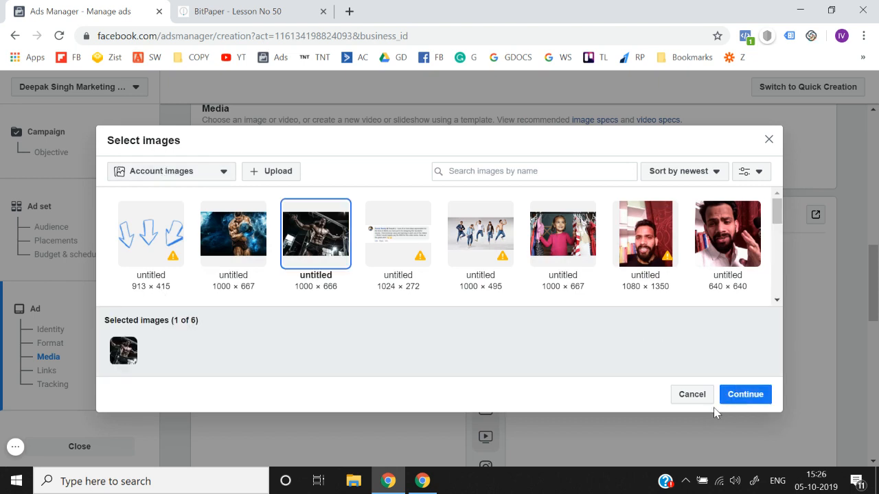
pyautogui.click(739, 397)
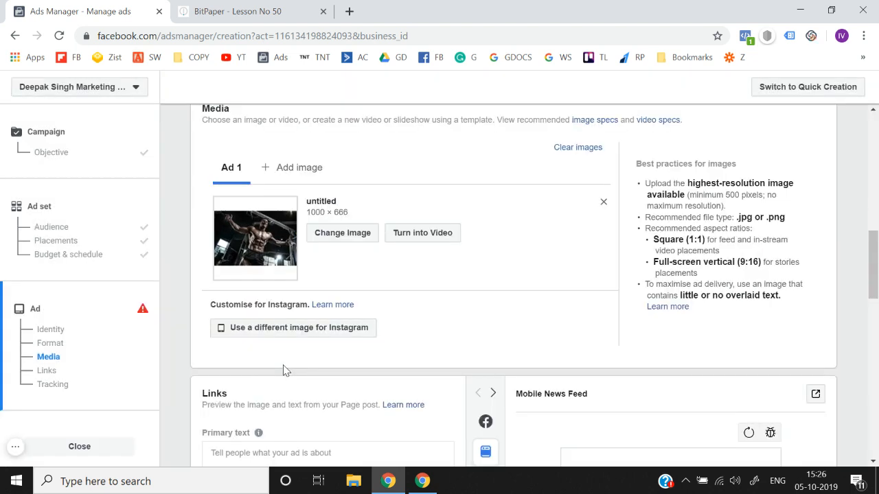
# Write the ad's primary text as "Like this post if you love Bodybuilding.".
pyautogui.scroll(-3, 284, 371)
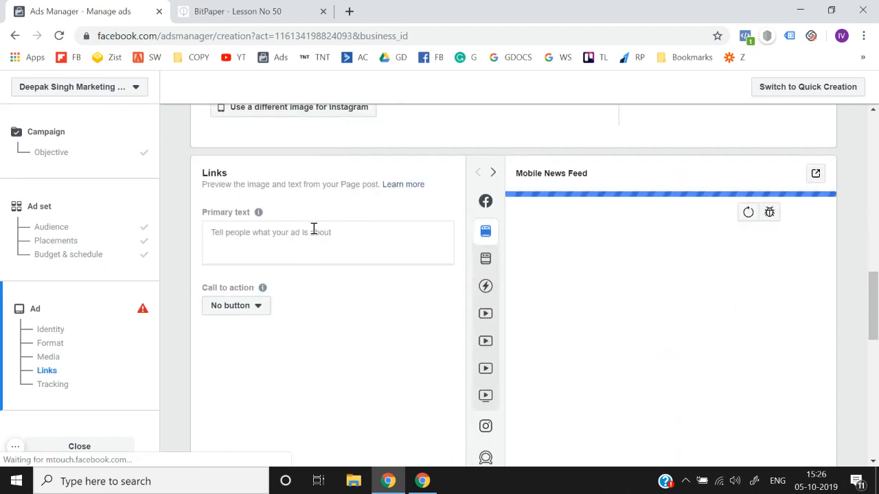
pyautogui.scroll(-2, 313, 230)
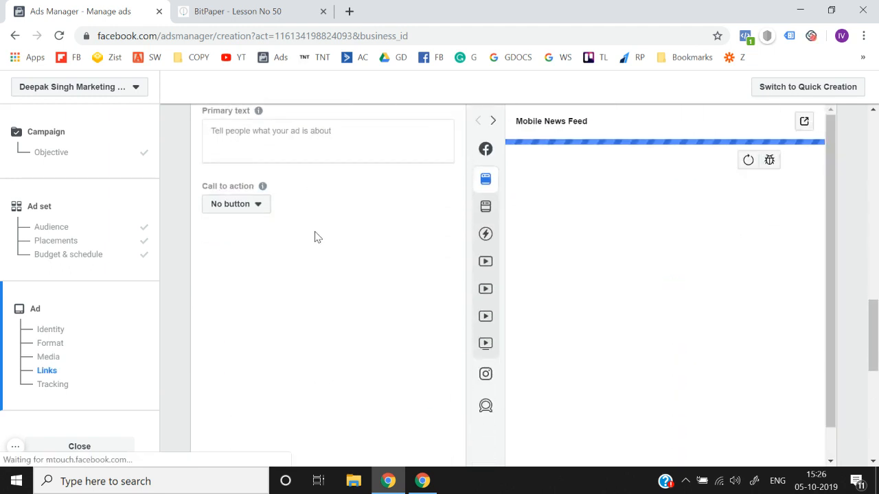
pyautogui.scroll(1, 315, 237)
pyautogui.click(305, 197)
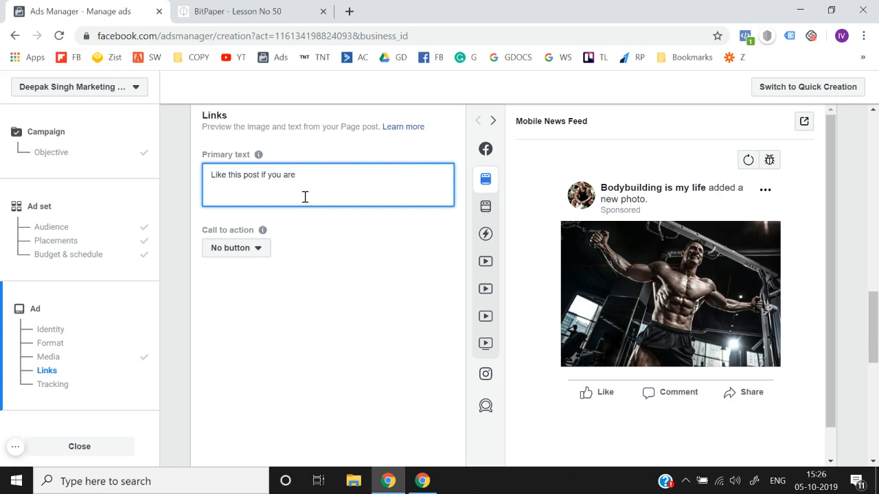
pyautogui.press('BackSpace')
pyautogui.press('BackSpace')
pyautogui.press('BackSpace')
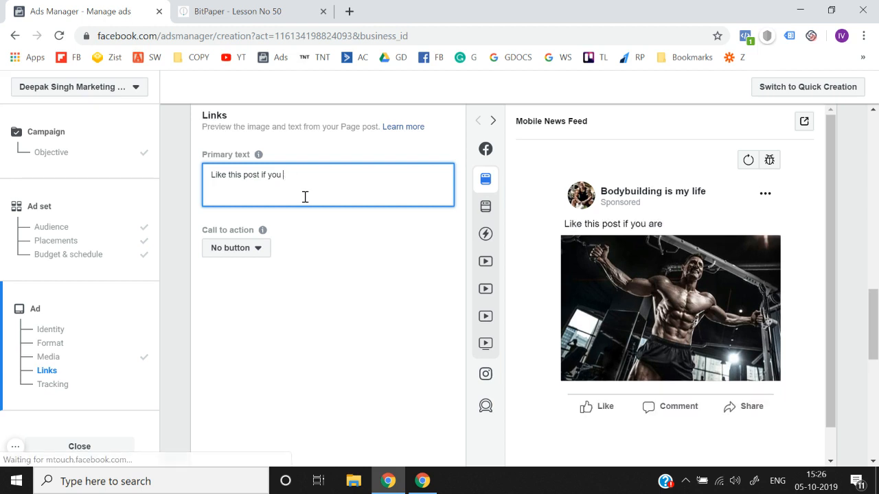
pyautogui.write('love Body')
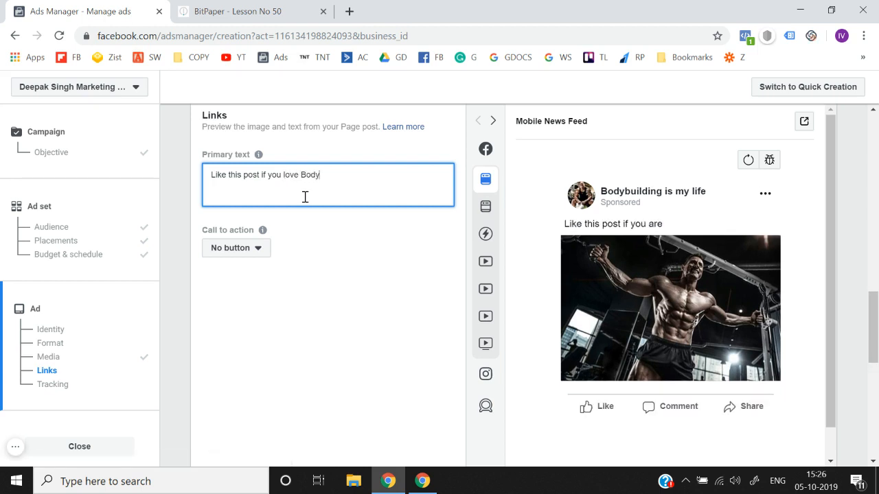
pyautogui.write('building.')
pyautogui.click(237, 256)
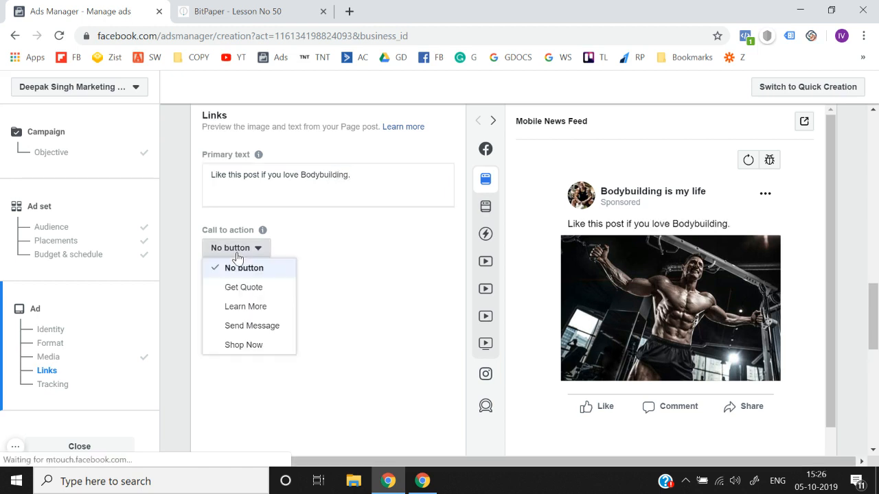
pyautogui.rightClick(268, 316)
pyautogui.press('Escape')
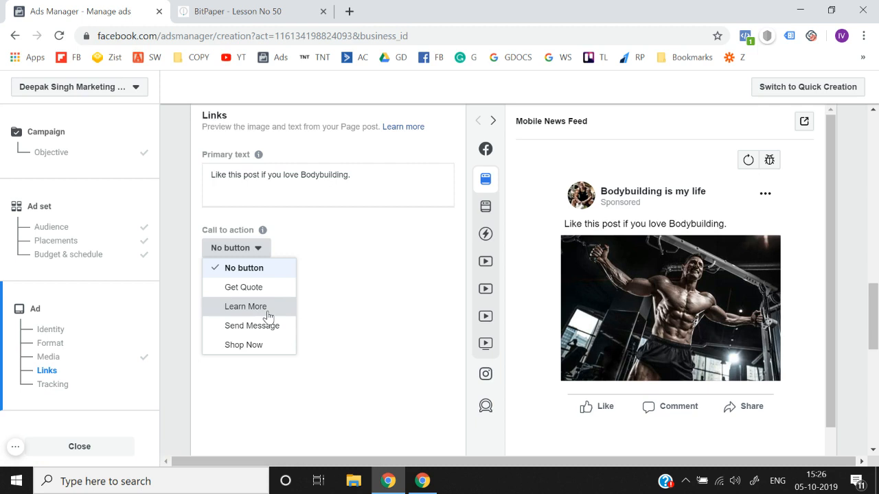
pyautogui.click(268, 315)
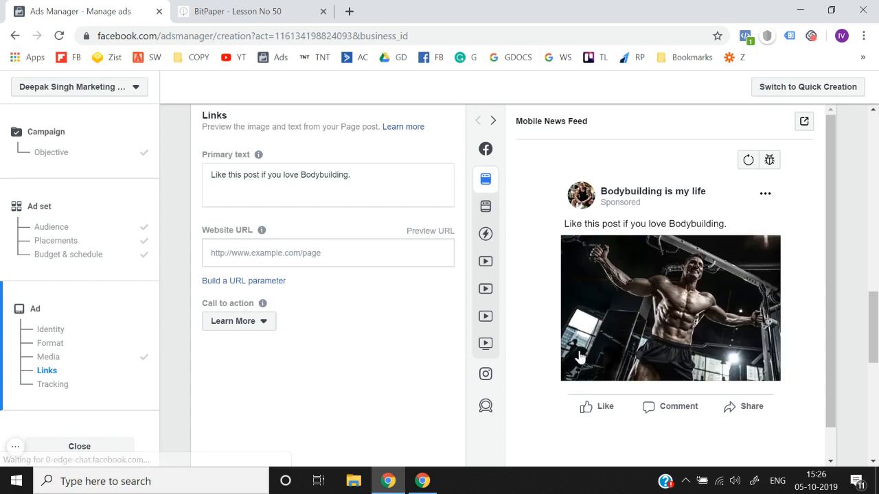
pyautogui.click(274, 253)
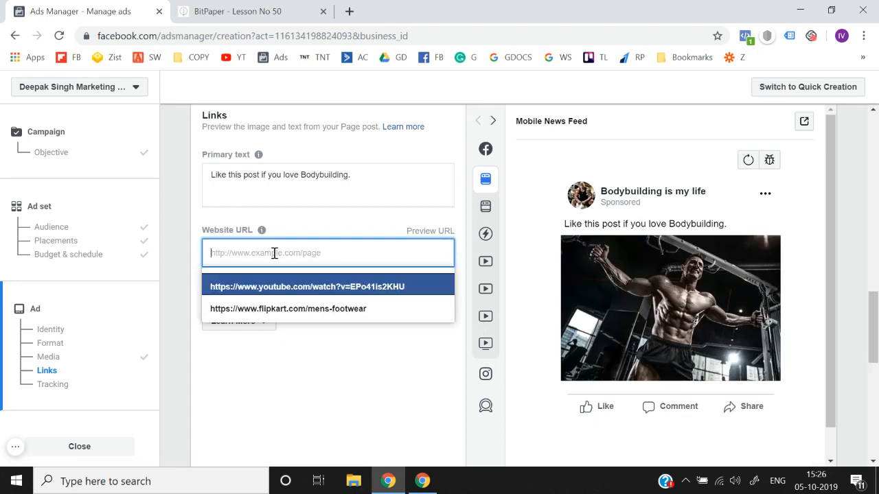
pyautogui.click(274, 310)
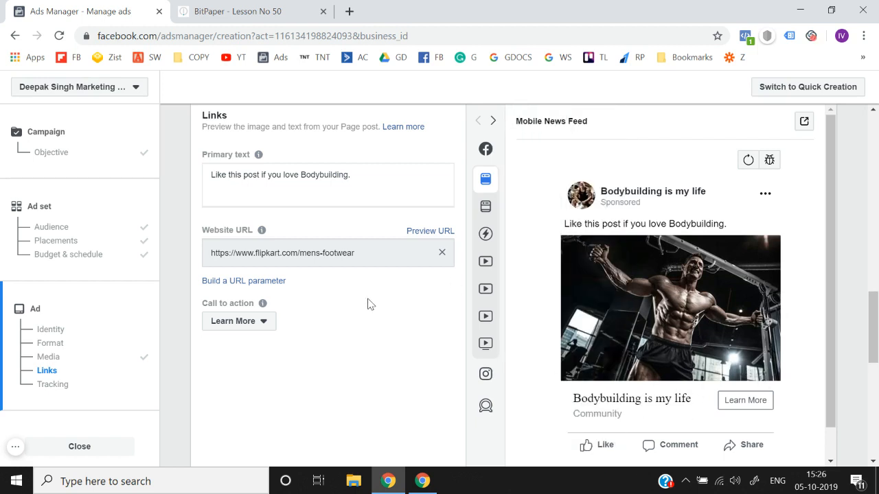
pyautogui.click(241, 321)
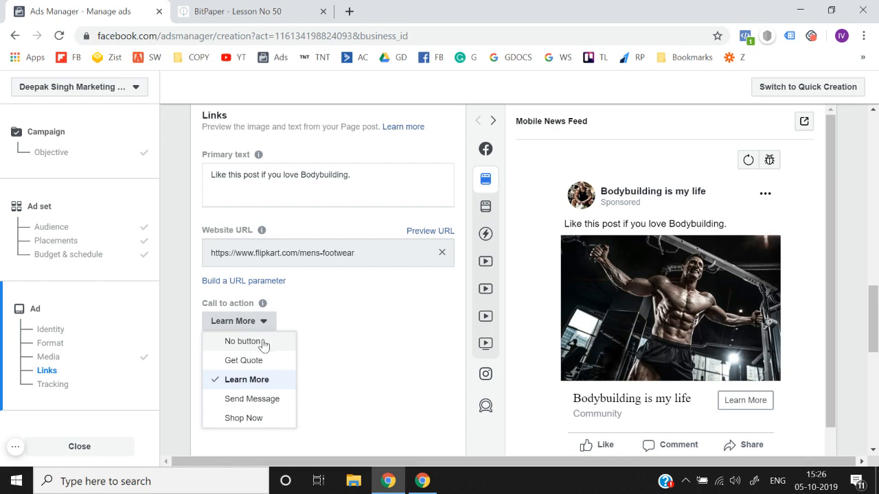
pyautogui.click(265, 342)
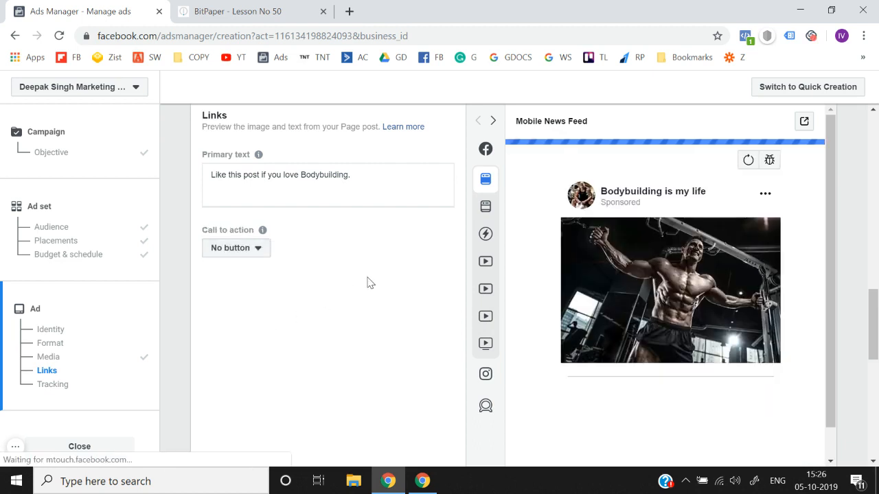
# Confirm the ad to publish the campaign, and collapse the Engagement campaign in the campaigns list.
pyautogui.scroll(-5, 367, 282)
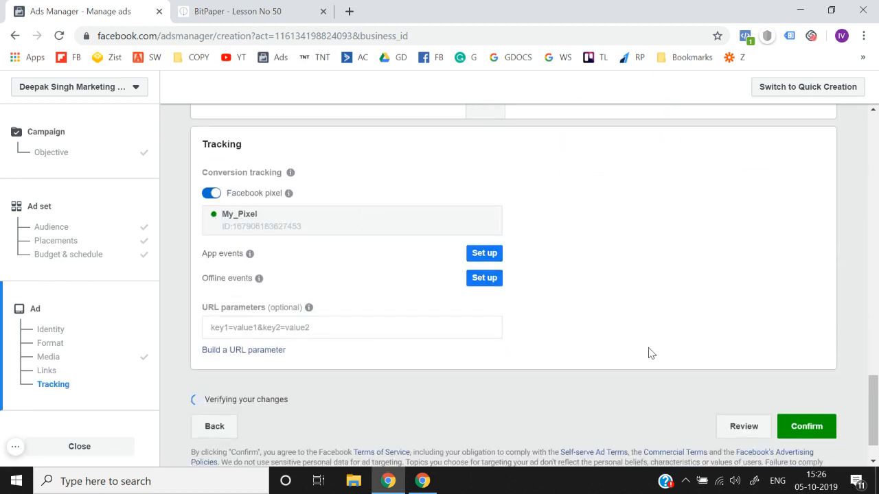
pyautogui.scroll(-1, 659, 355)
pyautogui.click(780, 385)
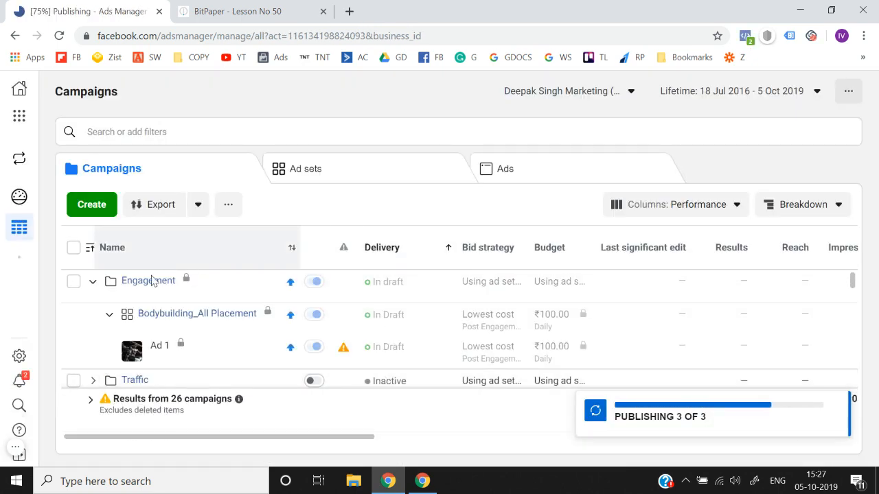
pyautogui.click(92, 282)
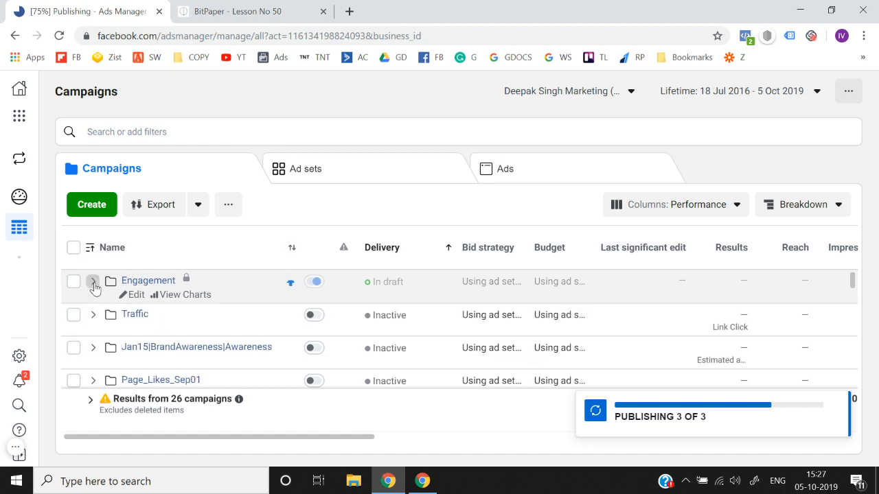
# Open the Engagement campaign's Bodybuilding_All Placement ad set to view its ad, and return to the ad set list.
pyautogui.click(141, 282)
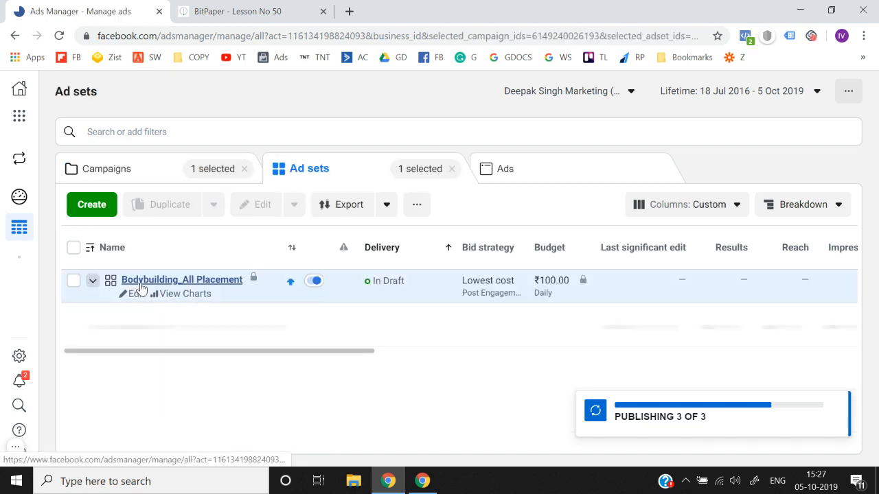
pyautogui.click(183, 281)
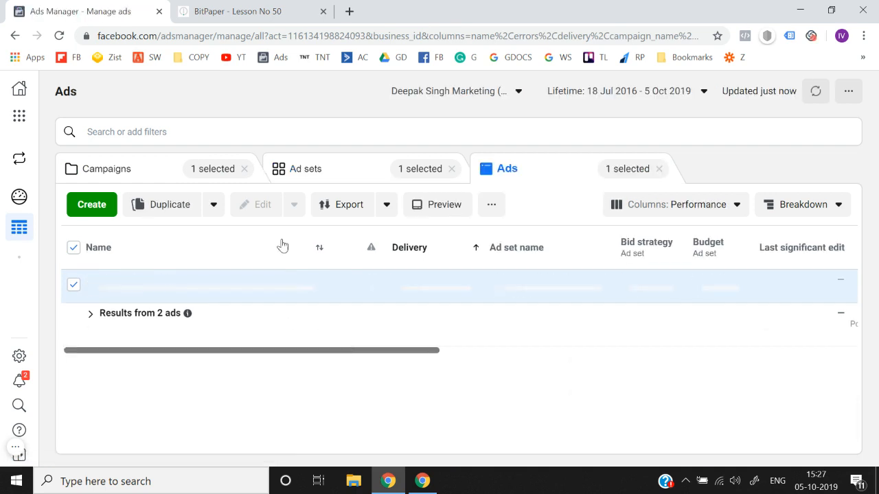
pyautogui.click(15, 35)
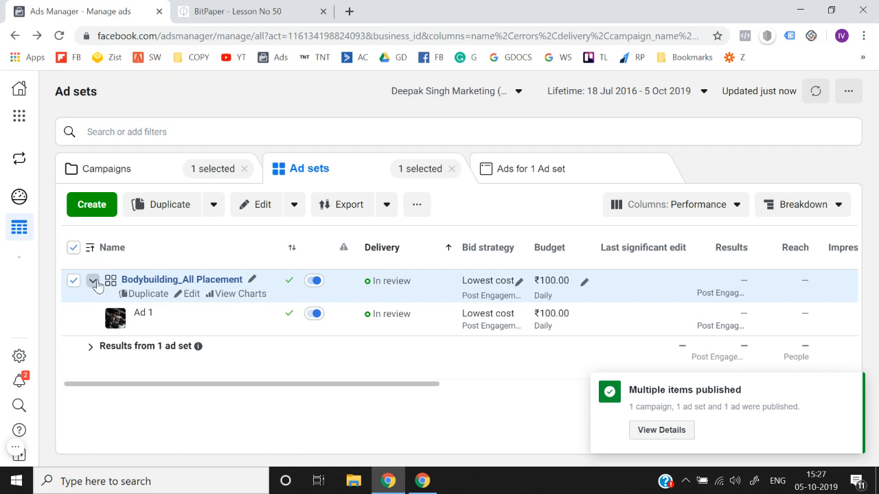
# Duplicate the Bodybuilding_All Placement ad set into the original campaign as one copy, keeping existing reactions, comments and shares on new ads.
pyautogui.click(92, 280)
pyautogui.click(74, 282)
pyautogui.click(74, 281)
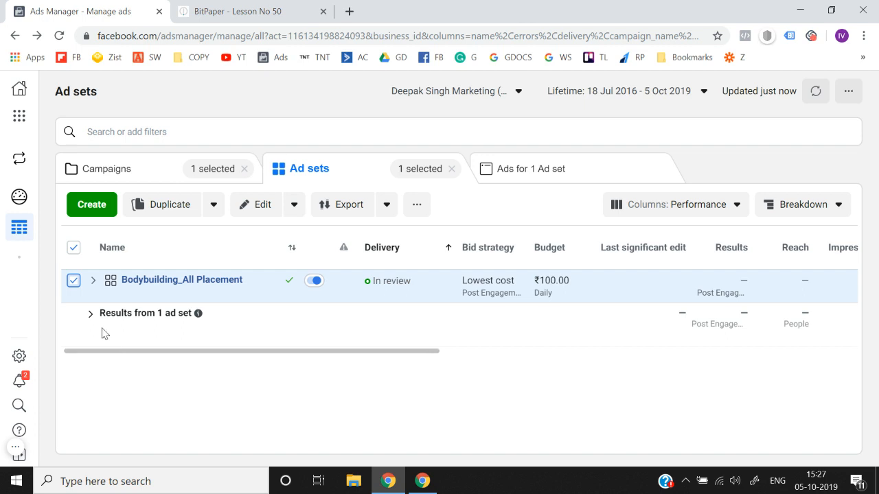
pyautogui.click(162, 205)
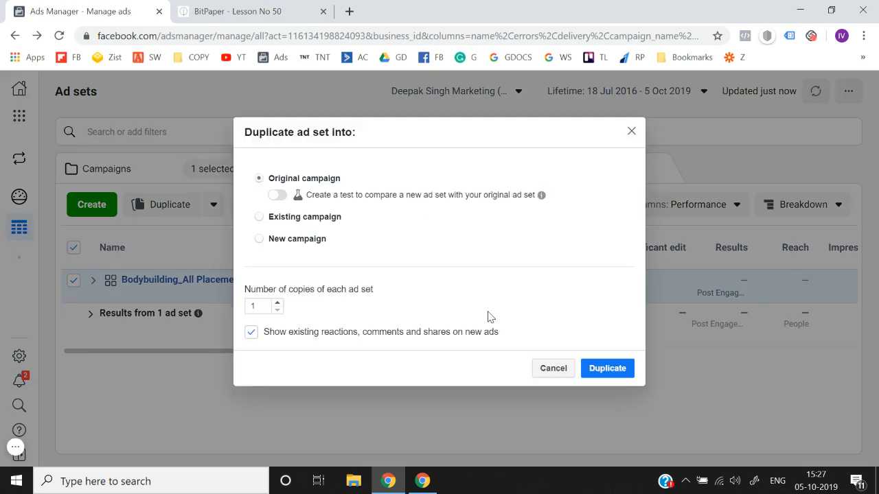
pyautogui.click(608, 371)
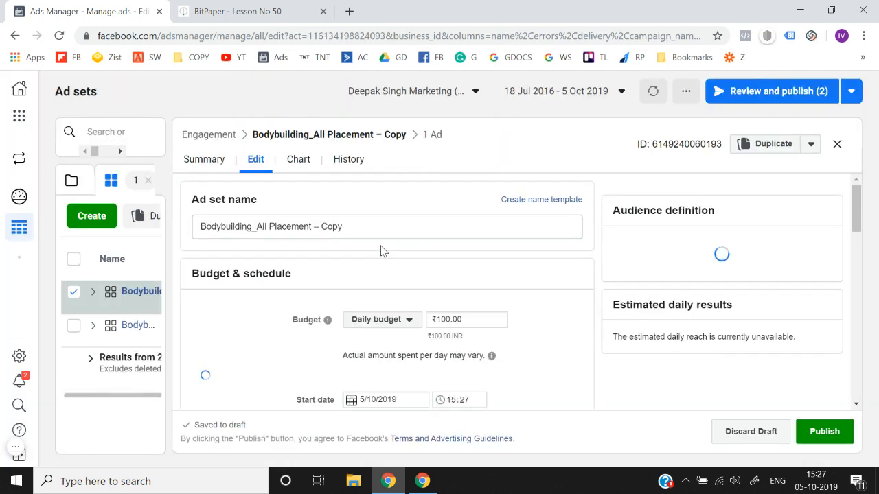
# Rename the duplicated ad set as Bodybuilding_Fb.
pyautogui.click(386, 227)
pyautogui.press('BackSpace')
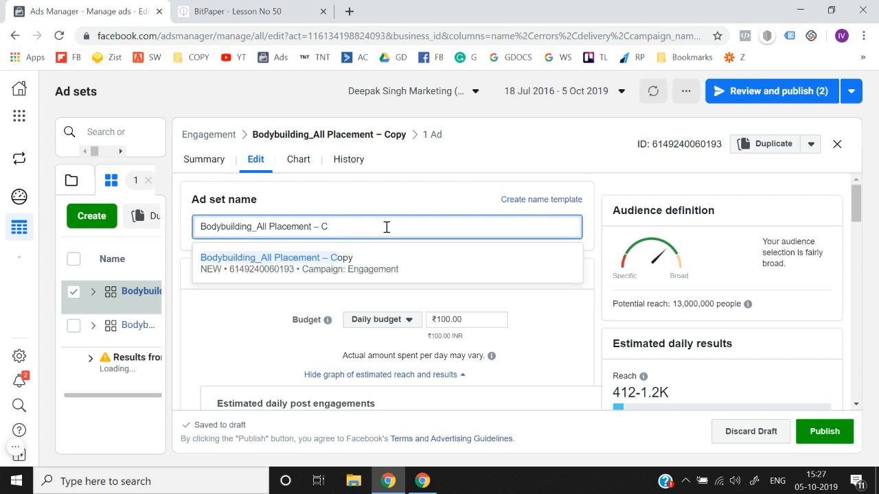
pyautogui.press('BackSpace')
pyautogui.press('BackSpace')
pyautogui.press('BackSpace')
pyautogui.press('BackSpace')
pyautogui.press('BackSpace')
pyautogui.press('BackSpace')
pyautogui.press('BackSpace')
pyautogui.press('BackSpace')
pyautogui.press('BackSpace')
pyautogui.press('BackSpace')
pyautogui.press('BackSpace')
pyautogui.press('BackSpace')
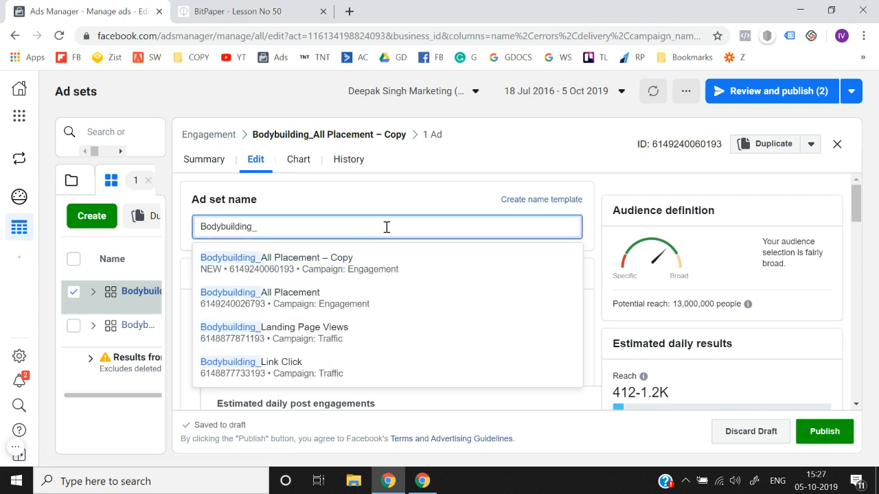
pyautogui.write('Fb')
pyautogui.click(235, 313)
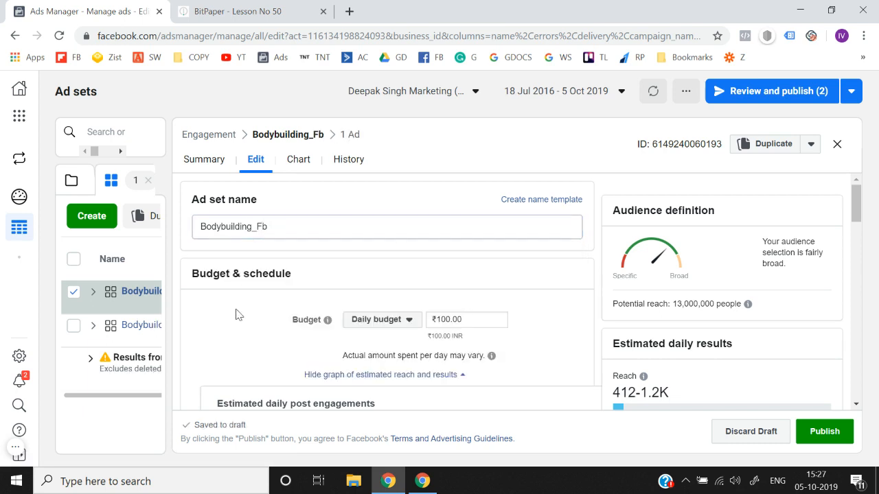
# Switch the ad set from automatic to manually edited placements and exclude the Instagram and Audience Network platforms.
pyautogui.scroll(-10, 236, 314)
pyautogui.scroll(-5, 235, 314)
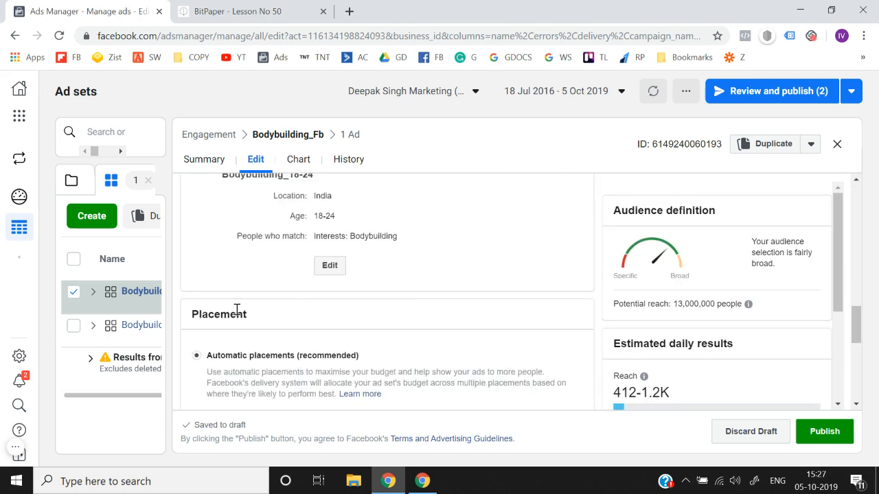
pyautogui.scroll(1, 259, 262)
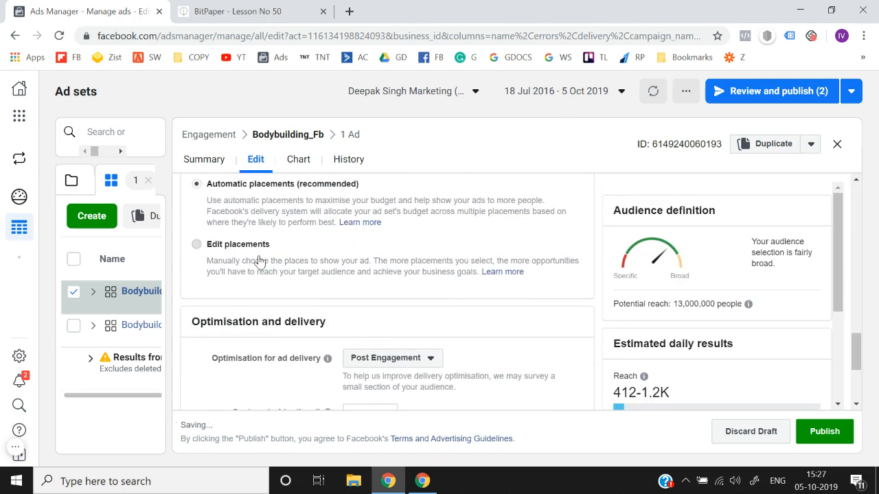
pyautogui.click(259, 260)
pyautogui.scroll(-2, 257, 259)
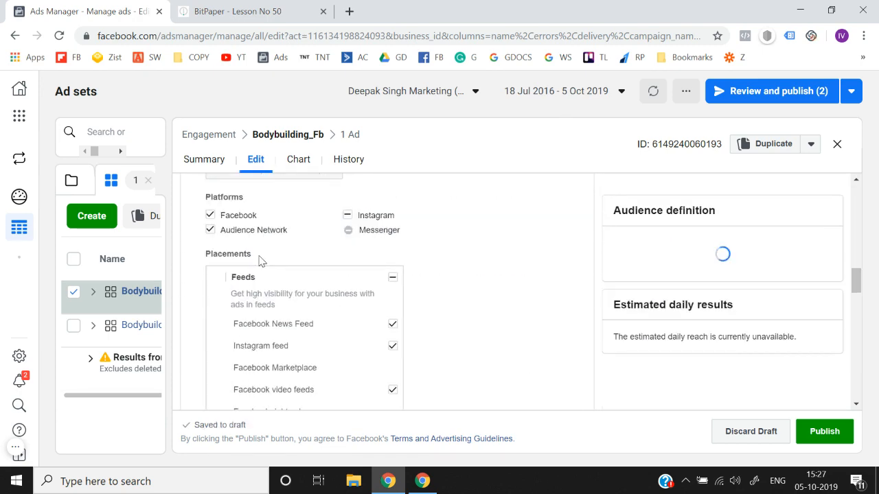
pyautogui.click(347, 216)
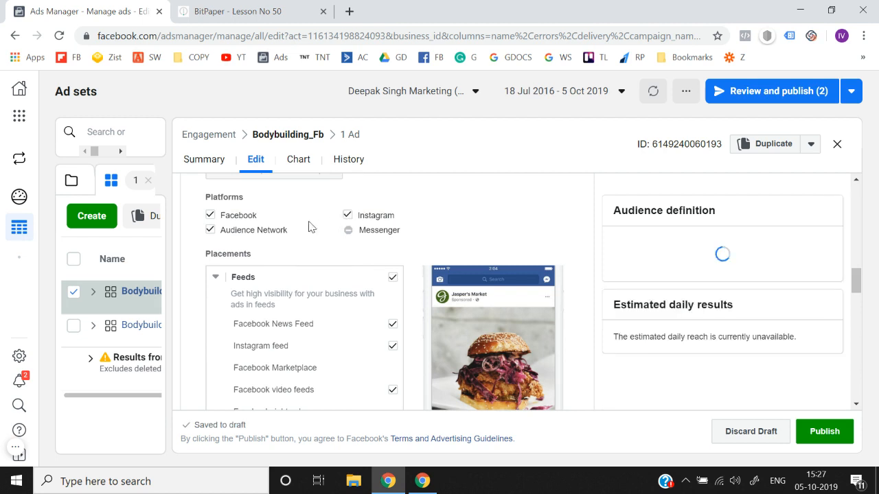
pyautogui.click(347, 215)
pyautogui.click(211, 231)
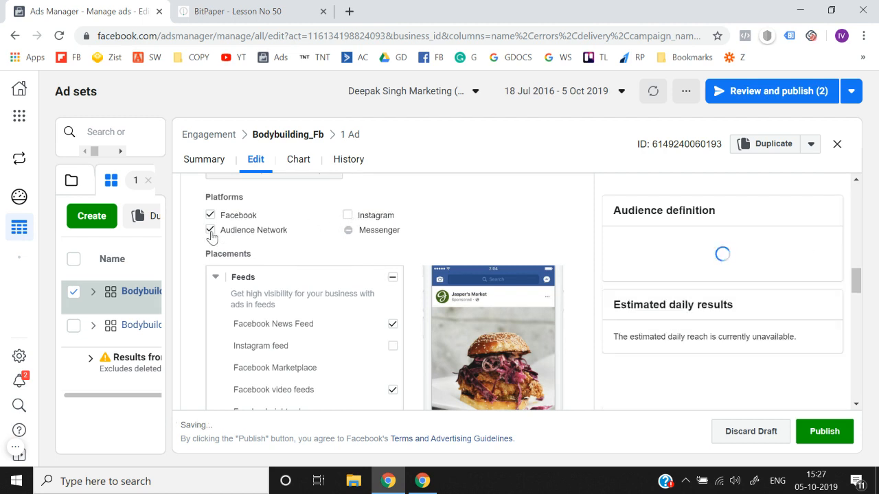
# Exclude the Facebook video feeds, in-stream videos and Instant Articles placements, leaving Facebook News Feed selected.
pyautogui.scroll(-1, 192, 326)
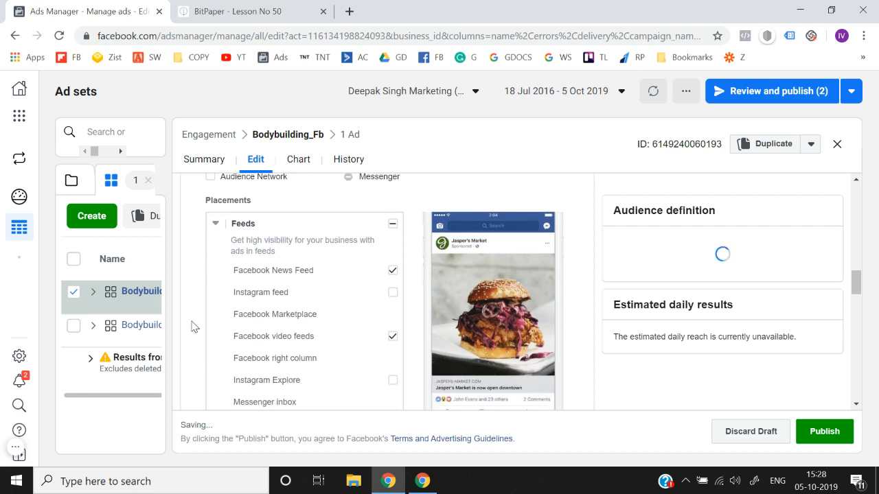
pyautogui.click(392, 337)
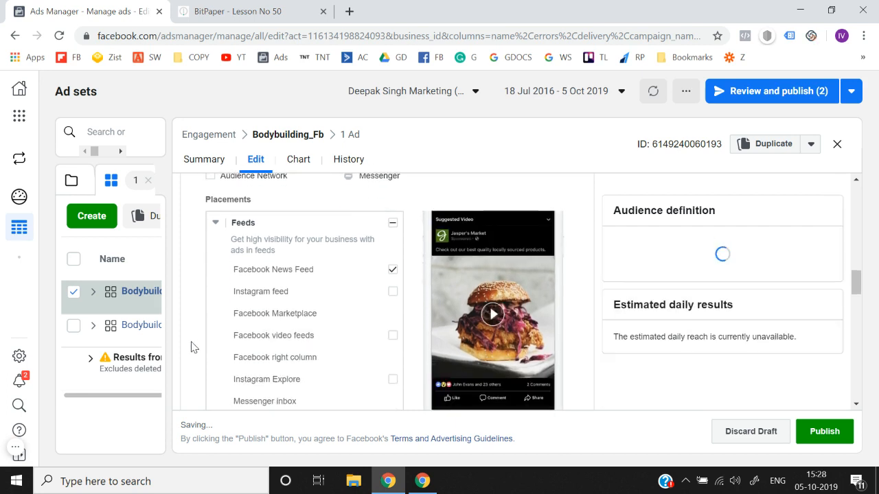
pyautogui.scroll(-3, 193, 346)
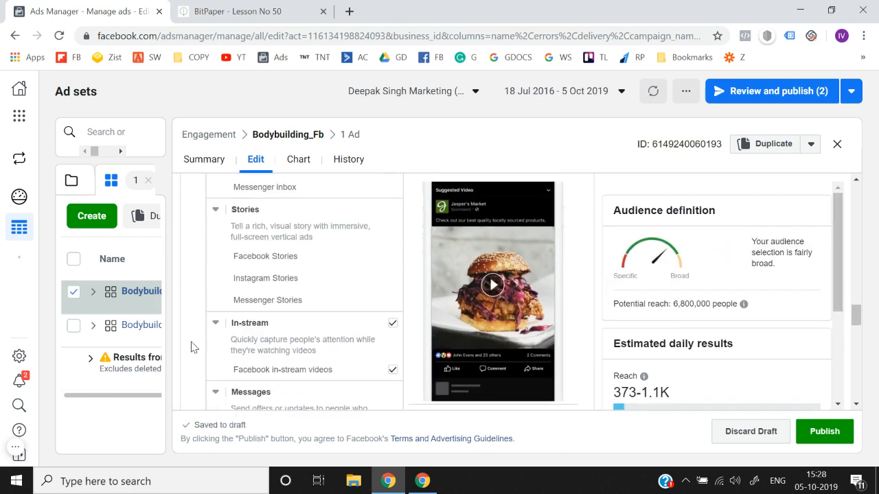
pyautogui.click(393, 309)
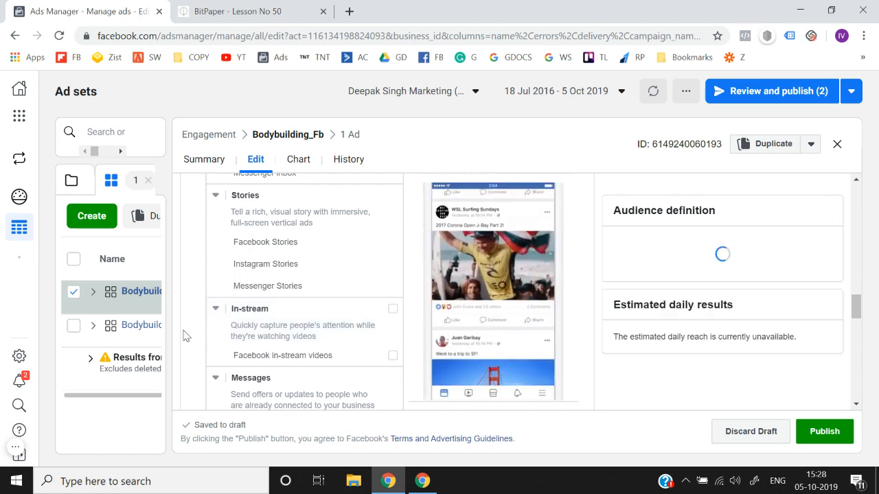
pyautogui.scroll(-1, 185, 335)
pyautogui.scroll(-1, 185, 336)
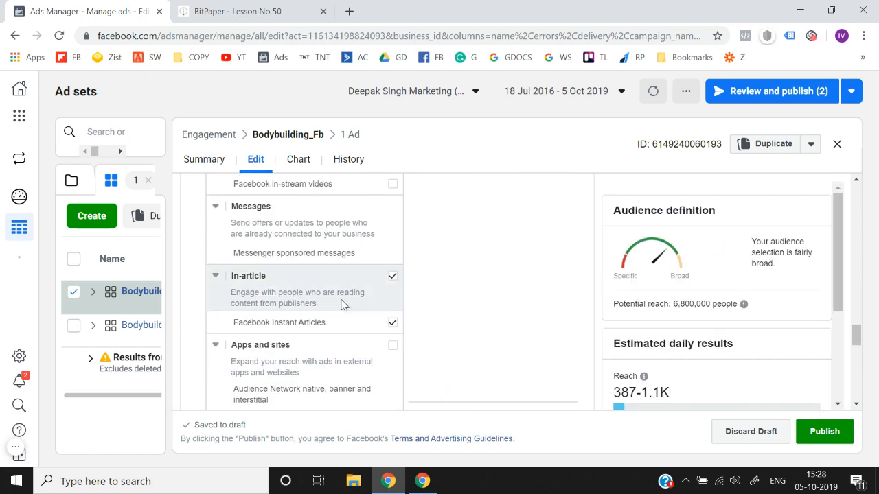
pyautogui.click(392, 276)
pyautogui.scroll(-2, 205, 346)
pyautogui.scroll(3, 204, 346)
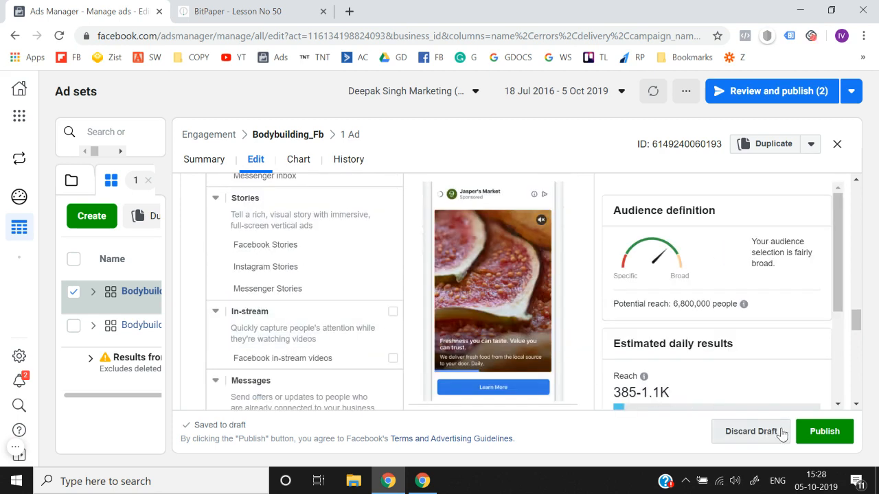
# Publish the Bodybuilding_Fb ad set with its ad and close the editor.
pyautogui.click(823, 431)
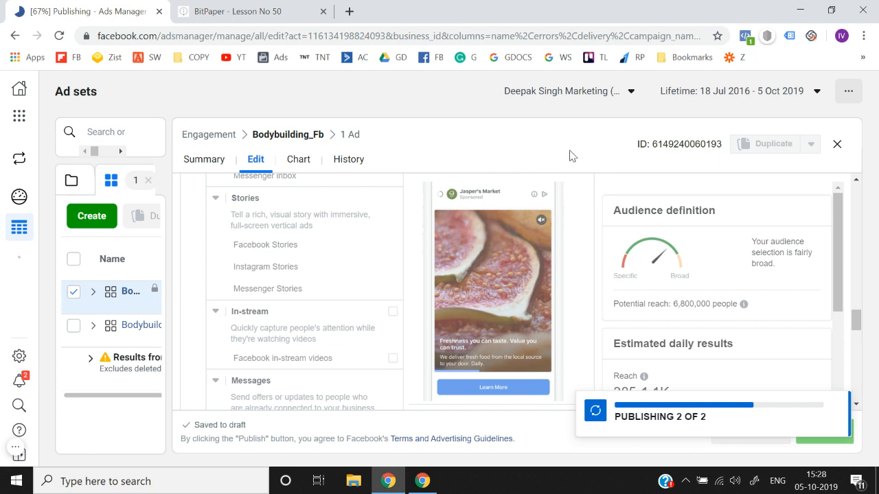
pyautogui.click(838, 147)
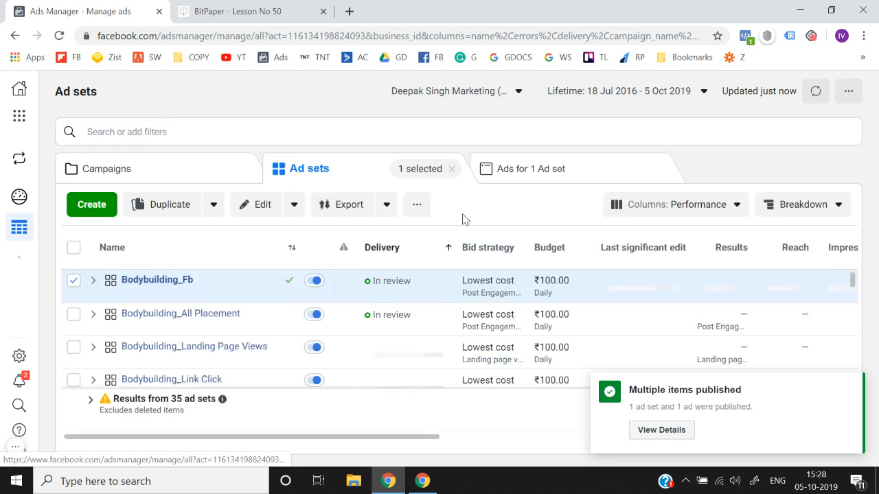
# Deselect the Bodybuilding_Fb ad set and turn off the Engagement campaign in the campaigns list.
pyautogui.click(73, 281)
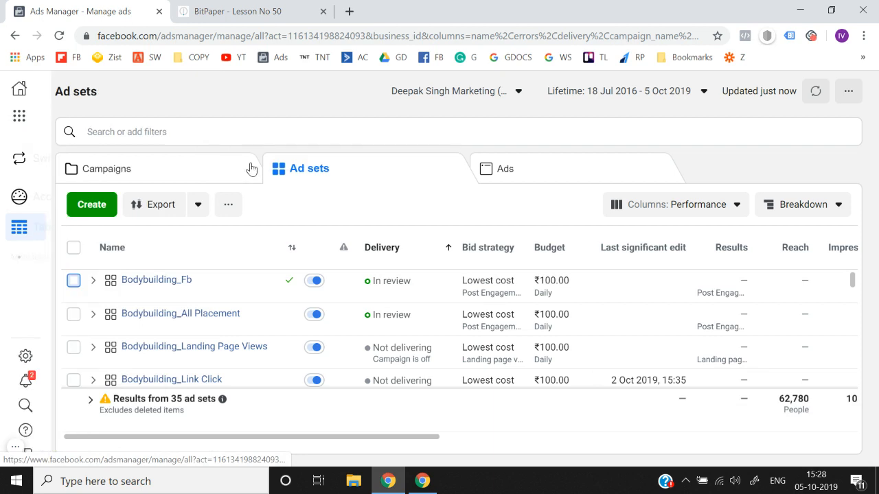
pyautogui.click(255, 166)
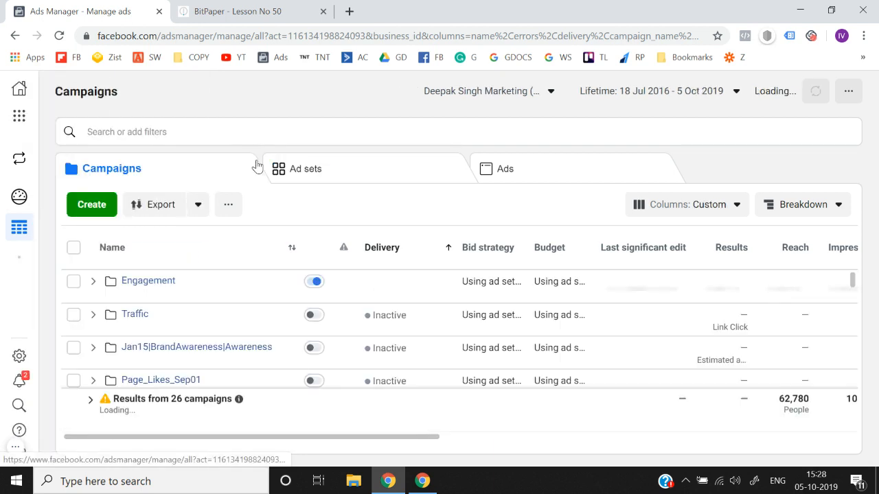
pyautogui.click(314, 283)
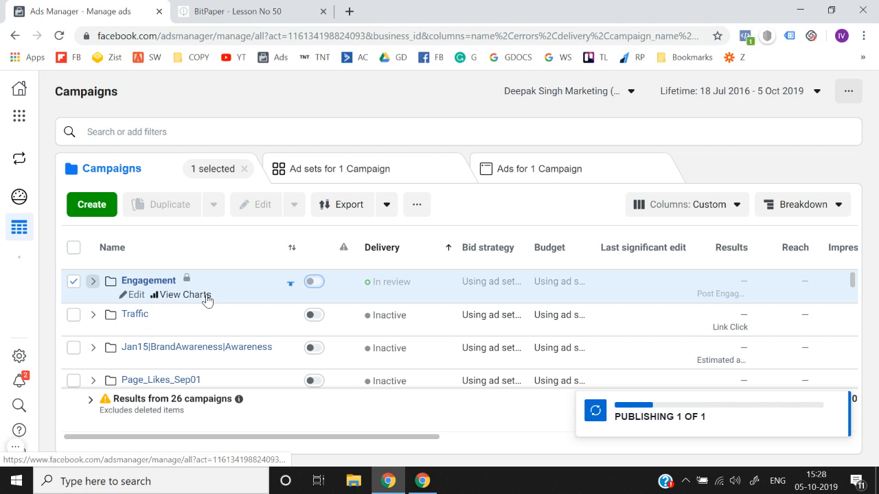
# Switch to the BitPaper whiteboard and open page 1 to review the notes on post engagement ads.
pyautogui.click(252, 9)
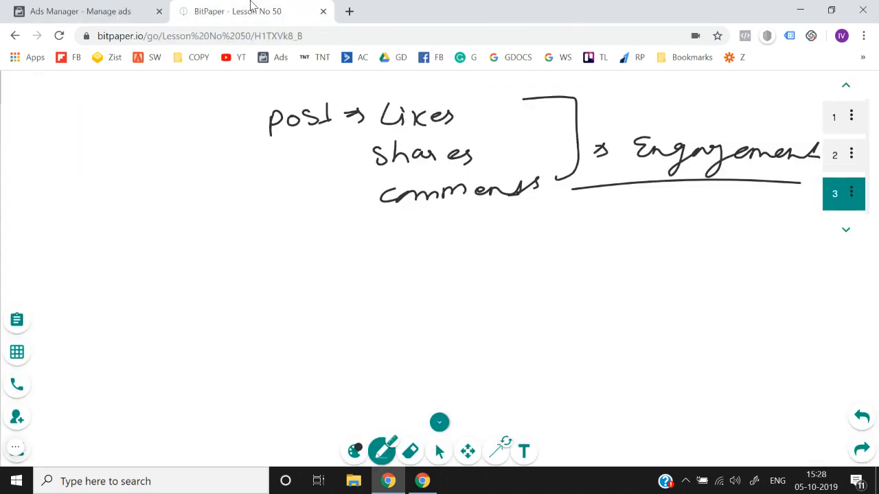
pyautogui.click(831, 122)
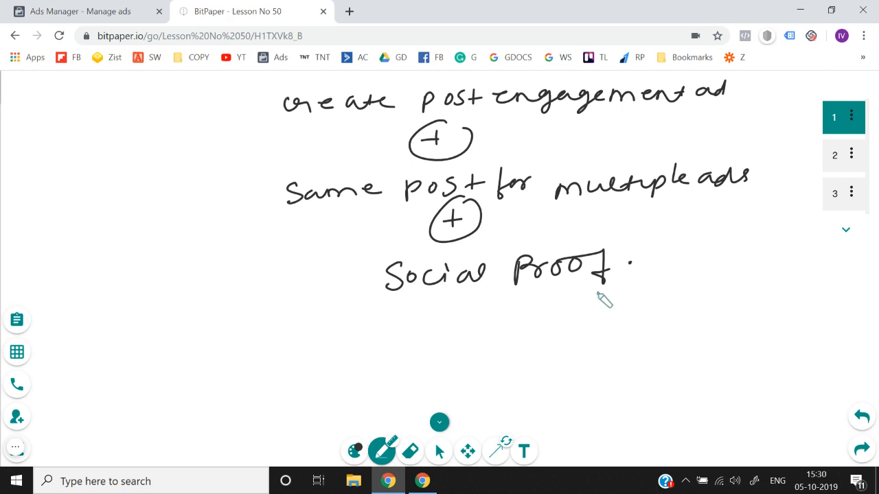
# Return to Ads Manager, open the Bodybuilding_Fb ad set in the Engagement campaign, and duplicate Ad 1.
pyautogui.click(143, 10)
pyautogui.click(74, 281)
pyautogui.click(74, 282)
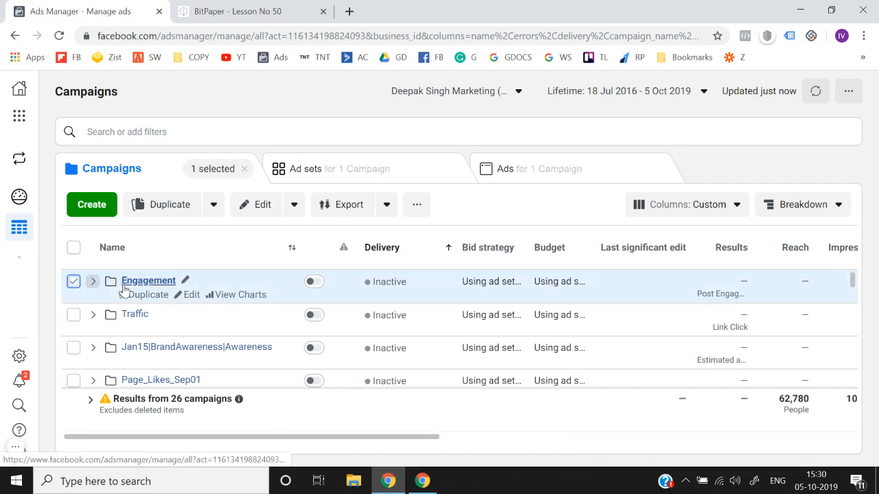
pyautogui.click(127, 282)
pyautogui.click(131, 284)
pyautogui.click(73, 284)
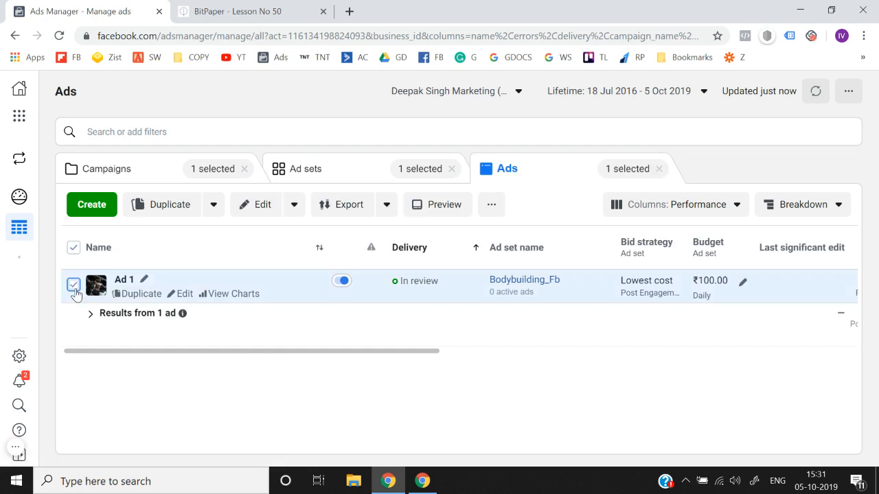
pyautogui.click(161, 205)
pyautogui.click(610, 360)
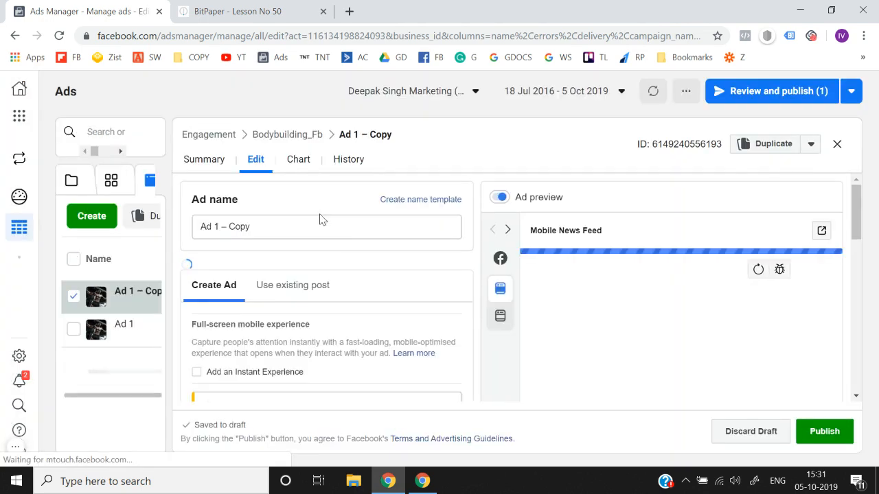
# Rename the duplicated ad as Ad 2.
pyautogui.click(300, 231)
pyautogui.press('BackSpace')
pyautogui.press('BackSpace')
pyautogui.press('BackSpace')
pyautogui.press('BackSpace')
pyautogui.press('BackSpace')
pyautogui.press('BackSpace')
pyautogui.press('BackSpace')
pyautogui.press('BackSpace')
pyautogui.write('2')
pyautogui.click(343, 265)
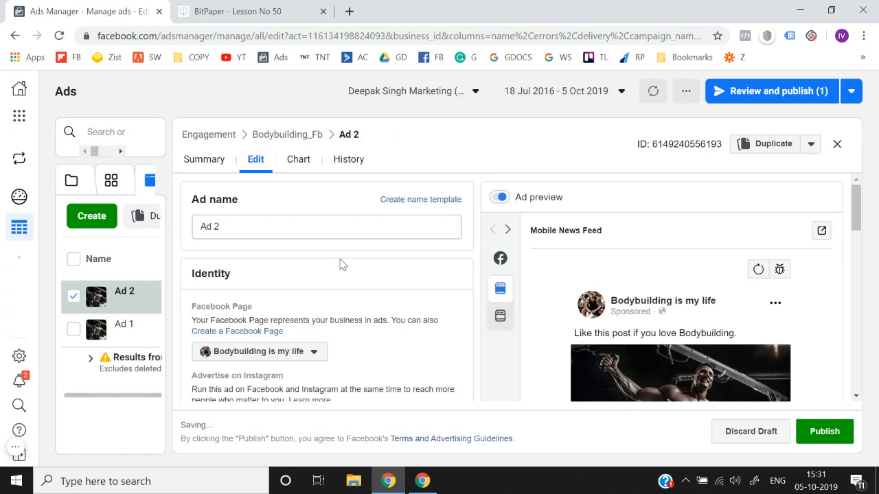
# Switch Ad 2 from a newly created ad to an existing post and open the post selection.
pyautogui.scroll(-3, 343, 265)
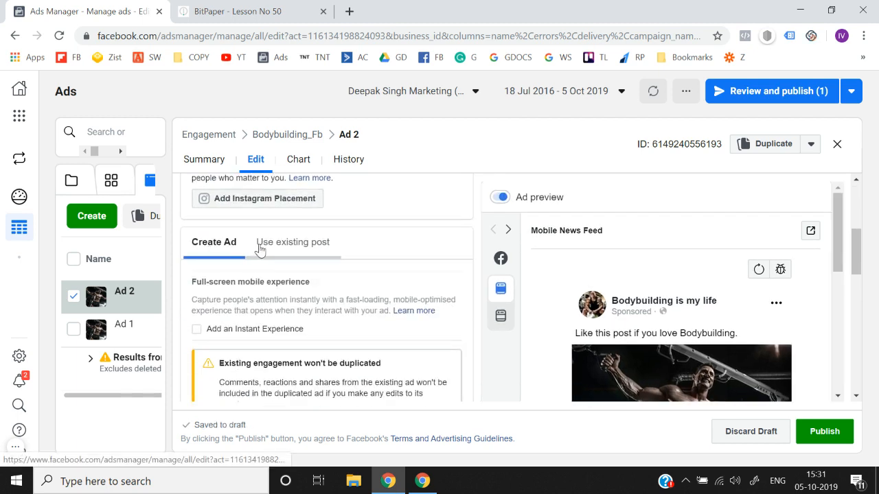
pyautogui.click(260, 248)
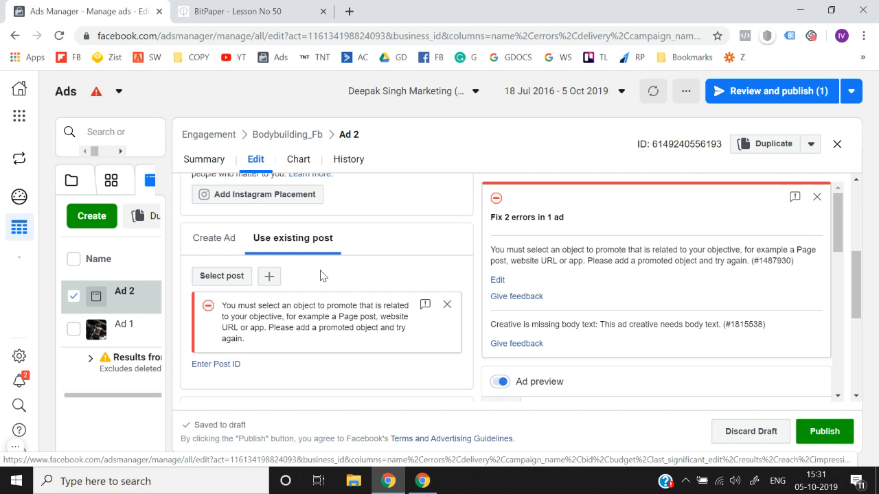
pyautogui.scroll(-1, 320, 276)
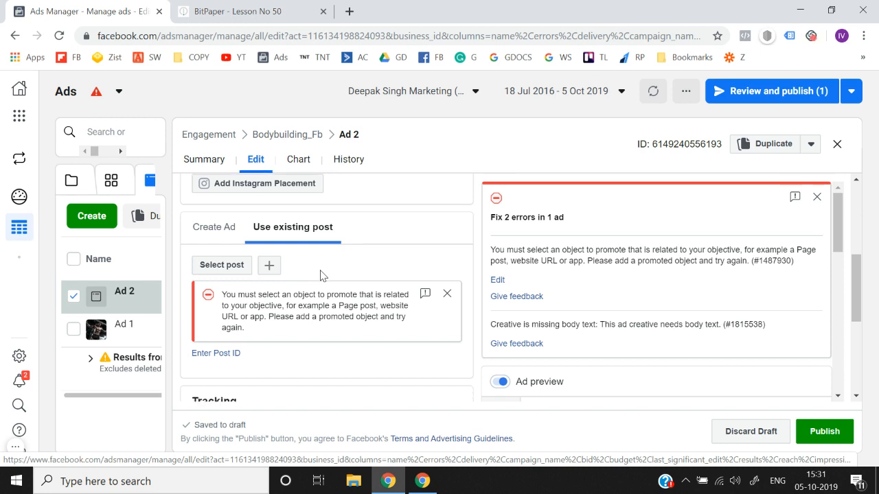
pyautogui.click(223, 267)
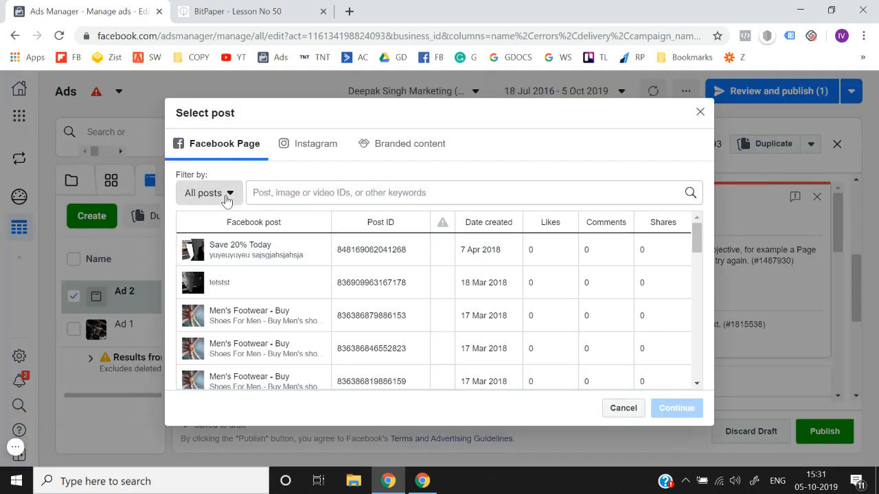
# Browse the Page's posts filtered by Published posts and by Ads posts, and set the filter back to All post types.
pyautogui.click(227, 194)
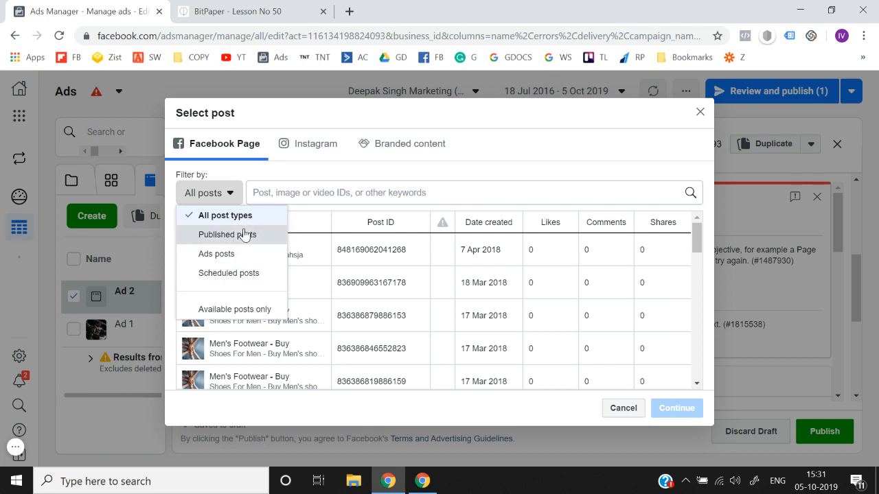
pyautogui.click(245, 235)
pyautogui.click(329, 176)
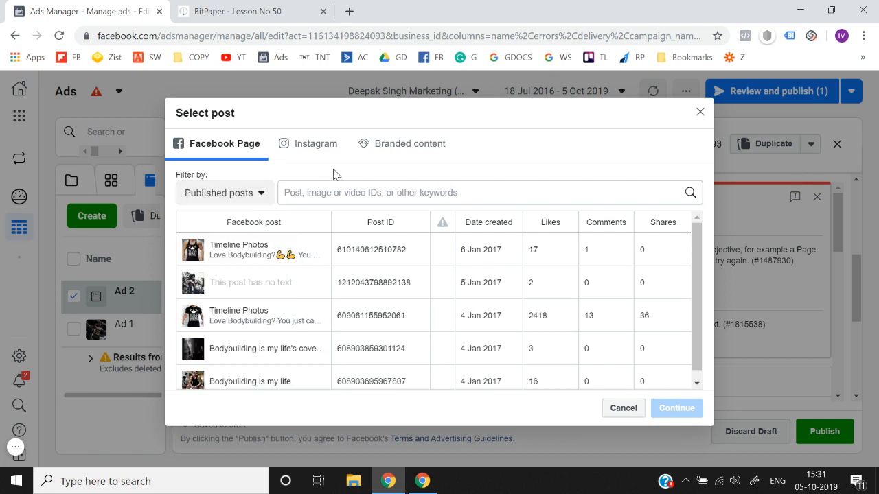
pyautogui.click(230, 197)
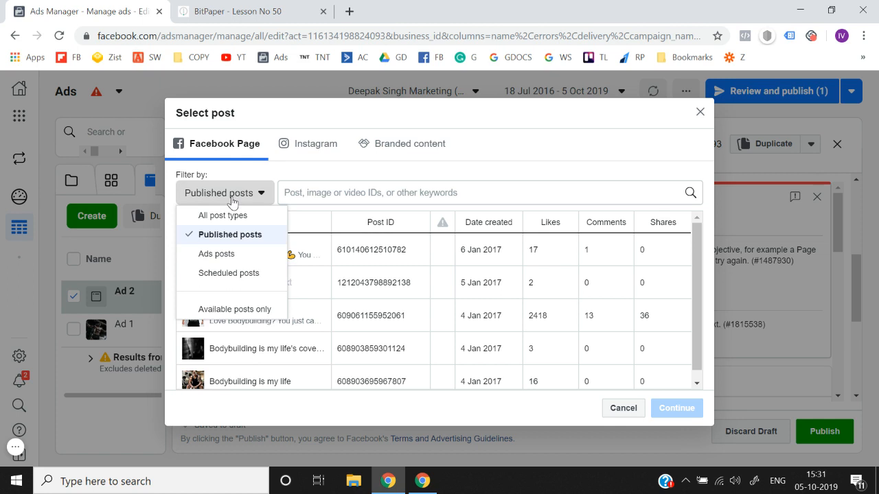
pyautogui.click(232, 255)
pyautogui.click(479, 155)
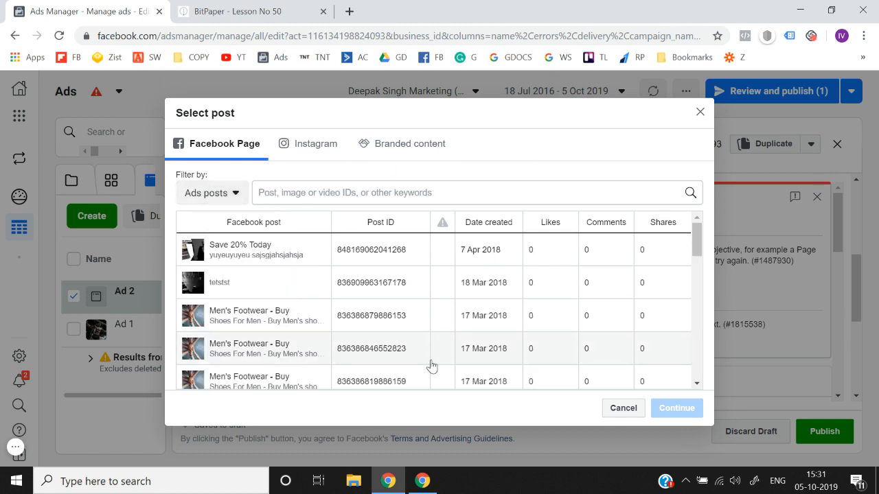
pyautogui.scroll(-5, 431, 366)
pyautogui.scroll(5, 432, 365)
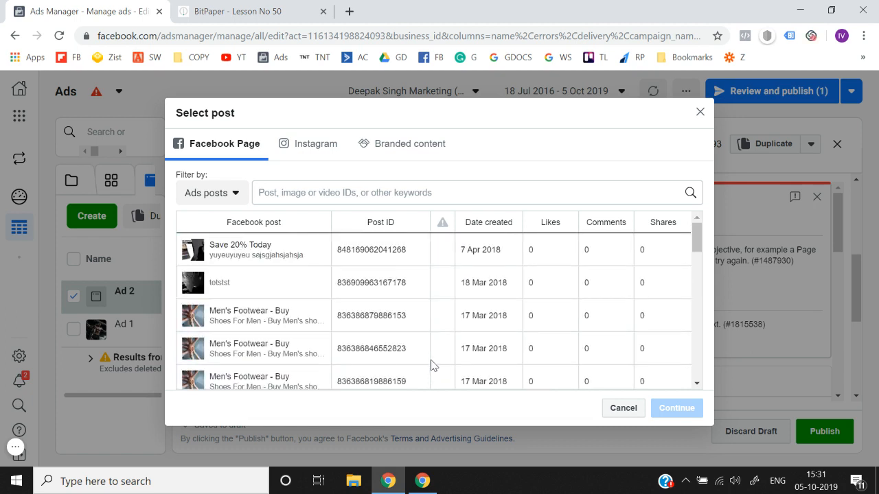
pyautogui.click(220, 196)
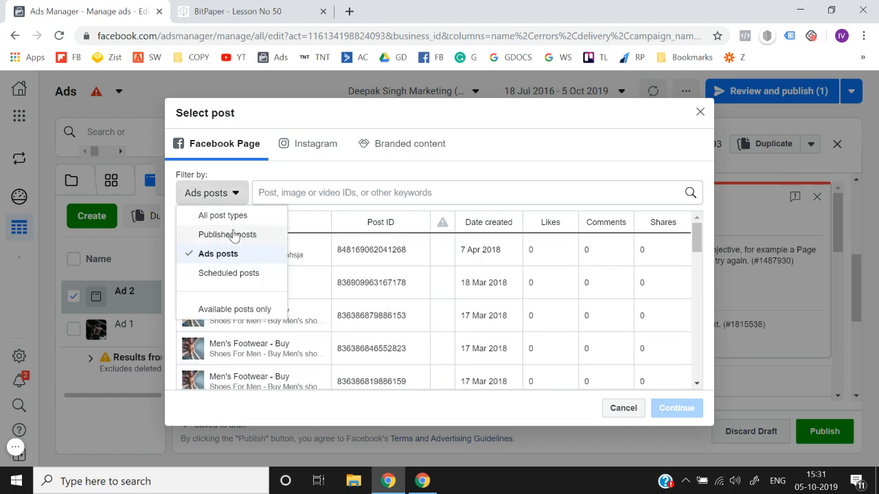
pyautogui.click(239, 217)
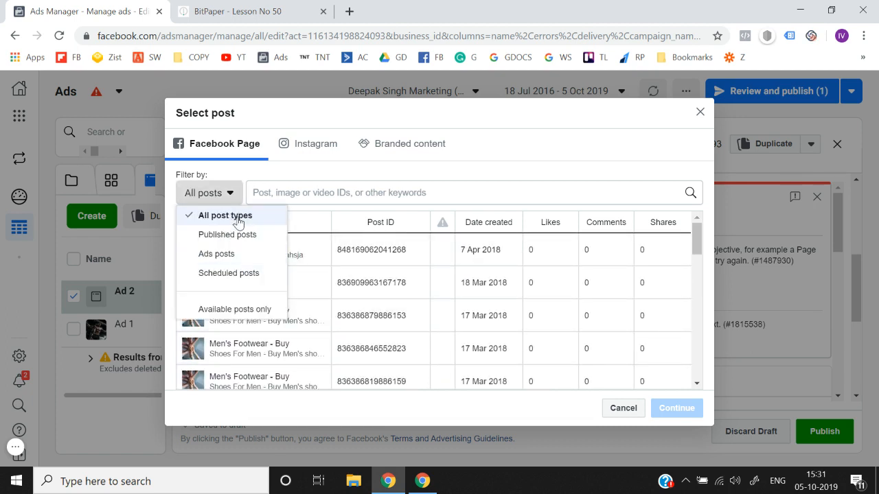
pyautogui.click(508, 144)
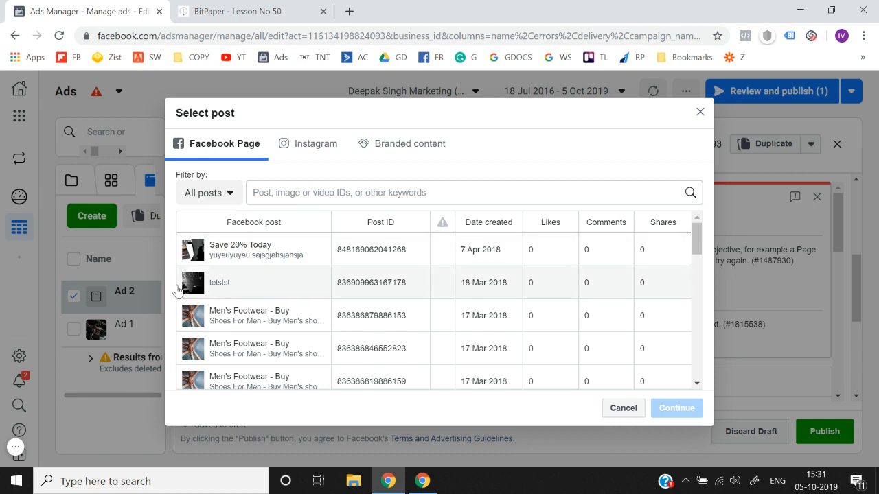
# Choose the existing post "Transform your life in 24 hours" for Ad 2 and check its preview.
pyautogui.scroll(-3, 344, 320)
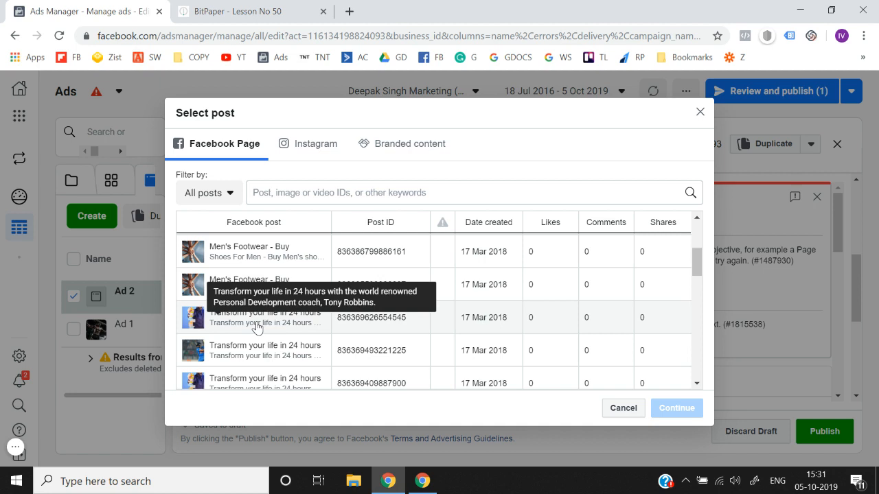
pyautogui.click(257, 327)
pyautogui.click(673, 410)
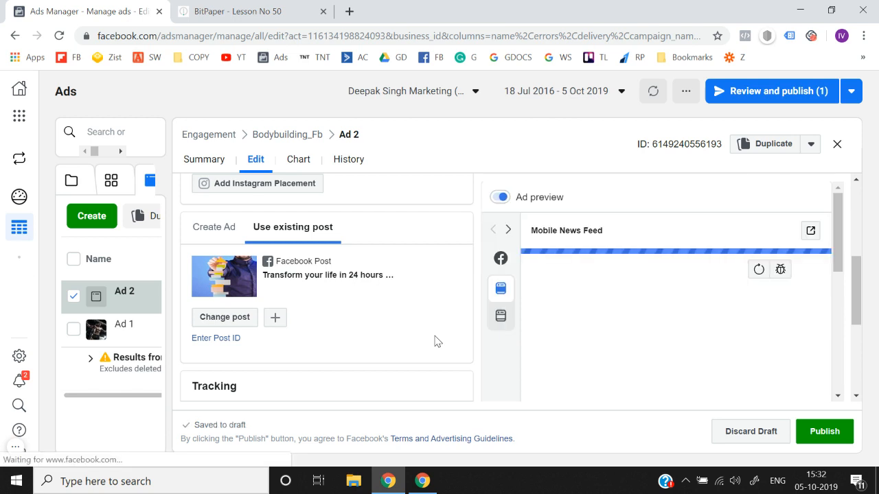
pyautogui.scroll(-1, 436, 339)
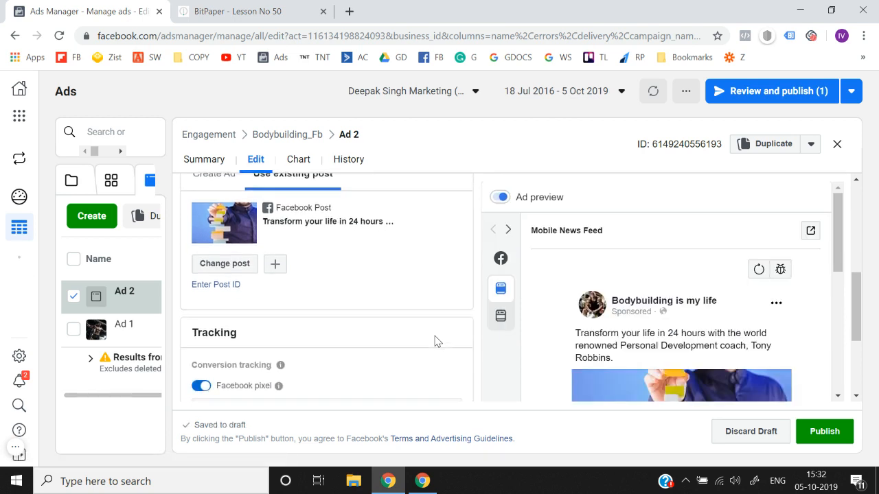
pyautogui.scroll(-3, 687, 357)
pyautogui.scroll(3, 324, 272)
pyautogui.scroll(-4, 325, 271)
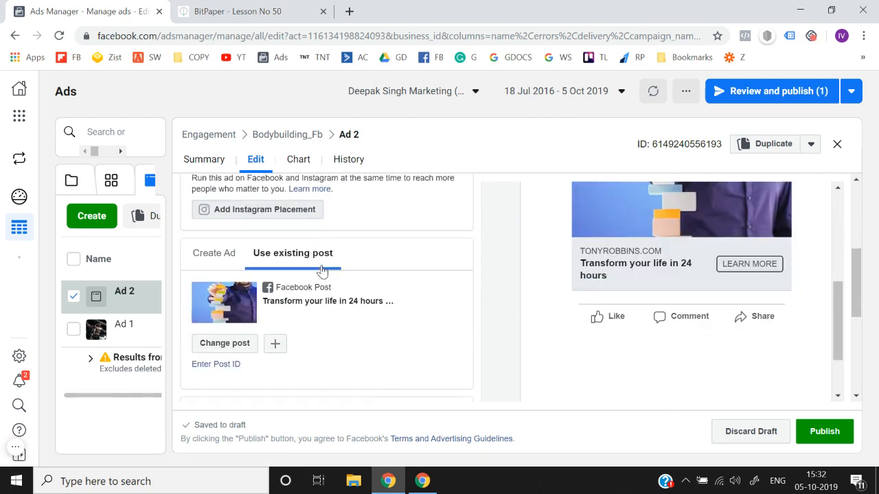
# Copy the post ID of the "Save 20% Today" post from the post selection and close it without changing the post.
pyautogui.click(227, 240)
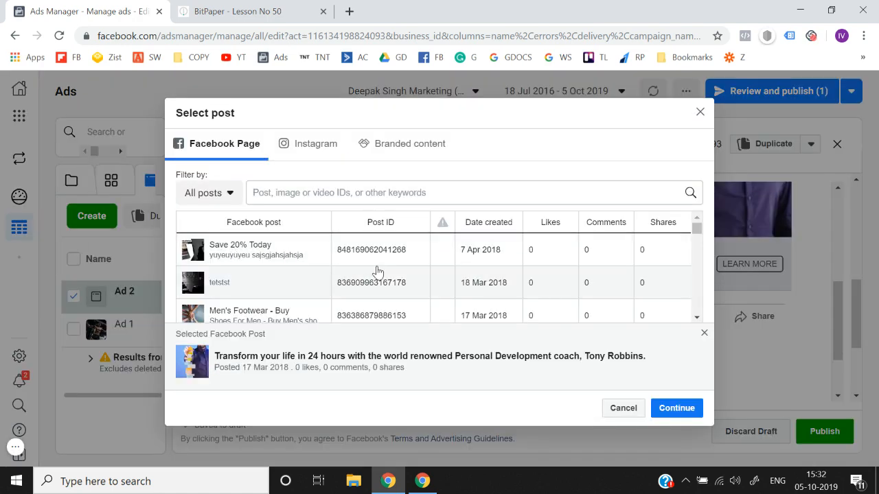
pyautogui.moveTo(412, 258); pyautogui.dragTo(337, 258)
pyautogui.hotkey('ctrl', 'c')
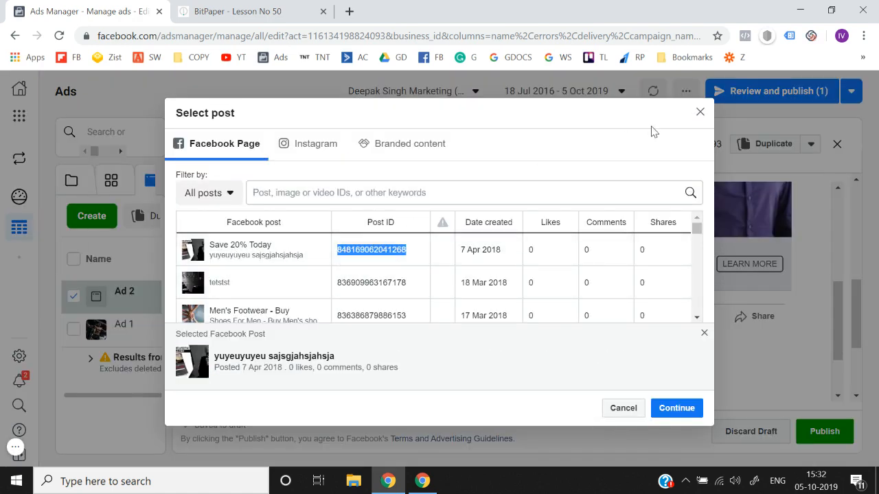
pyautogui.click(700, 112)
# Assign the "Save 20% Today" post to Ad 2 by submitting its copied post ID, and check the preview.
pyautogui.scroll(1, 376, 317)
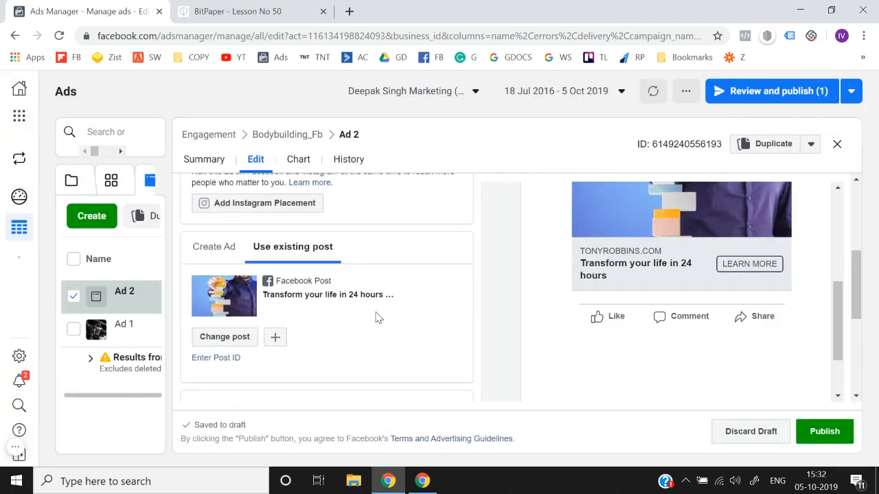
pyautogui.click(222, 358)
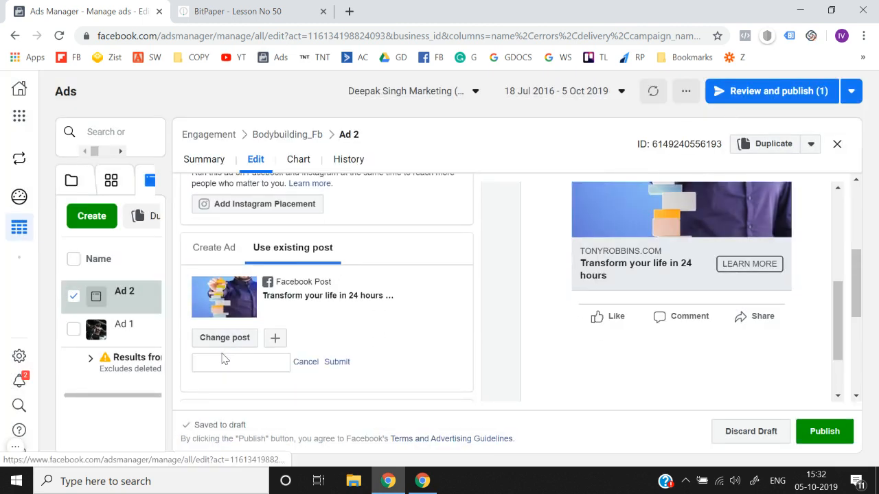
pyautogui.hotkey('ctrl', 'v')
pyautogui.click(337, 362)
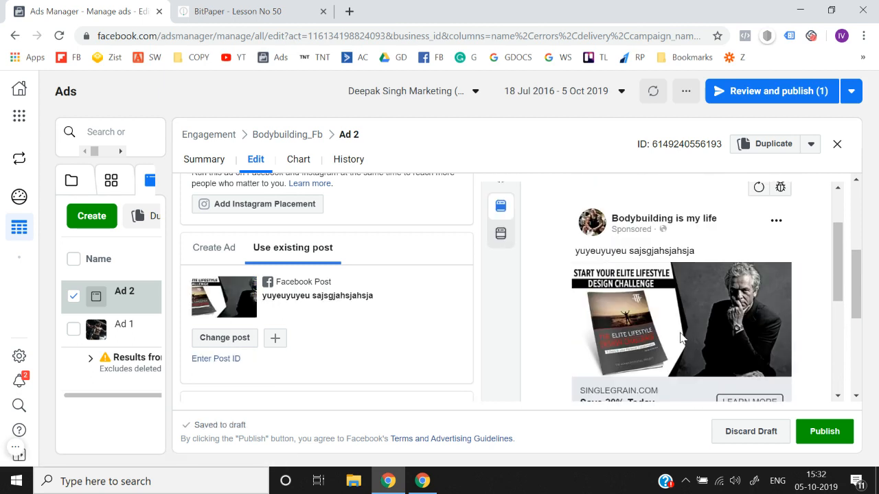
pyautogui.scroll(-5, 679, 336)
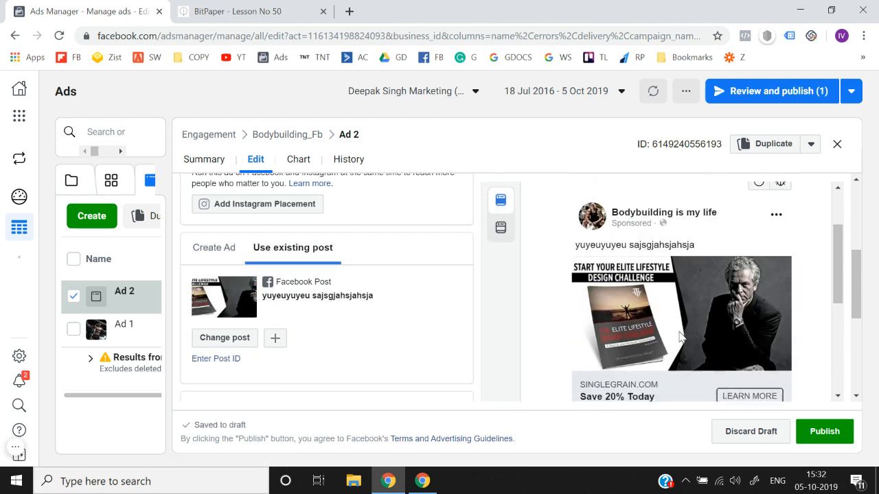
# Publish Ad 2 and return to the full ad sets list with the ad deselected.
pyautogui.click(825, 432)
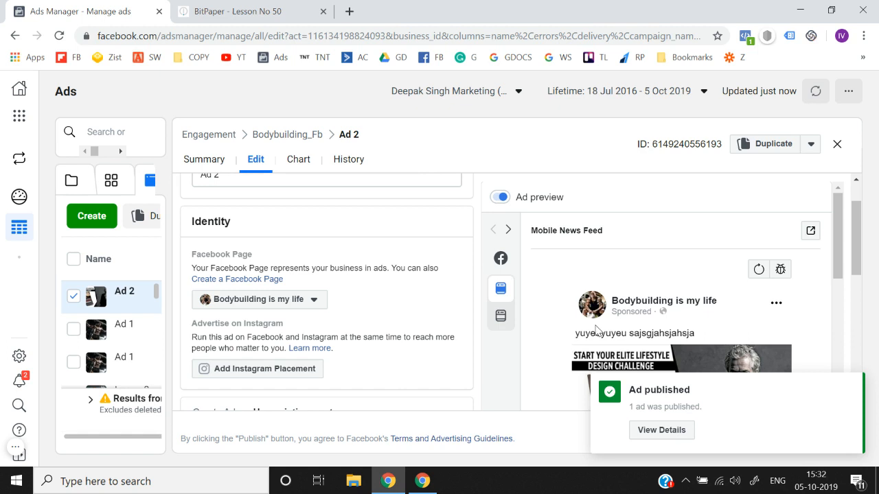
pyautogui.click(838, 150)
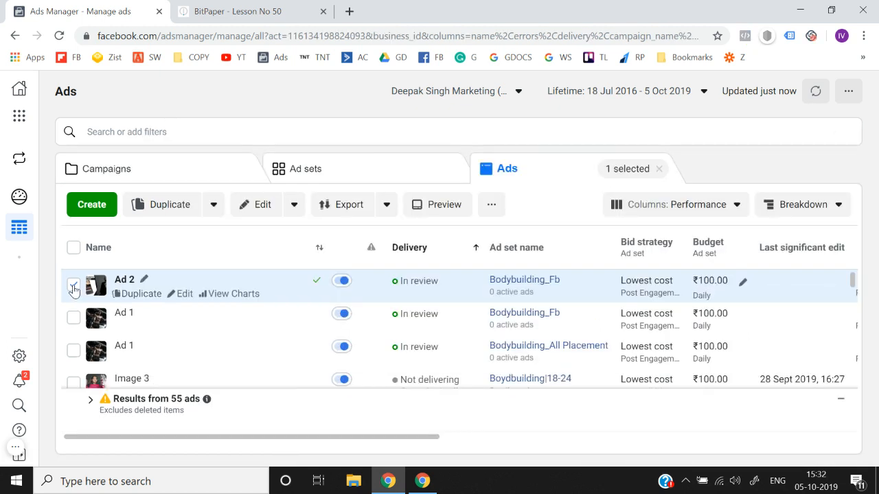
pyautogui.click(74, 289)
pyautogui.click(288, 163)
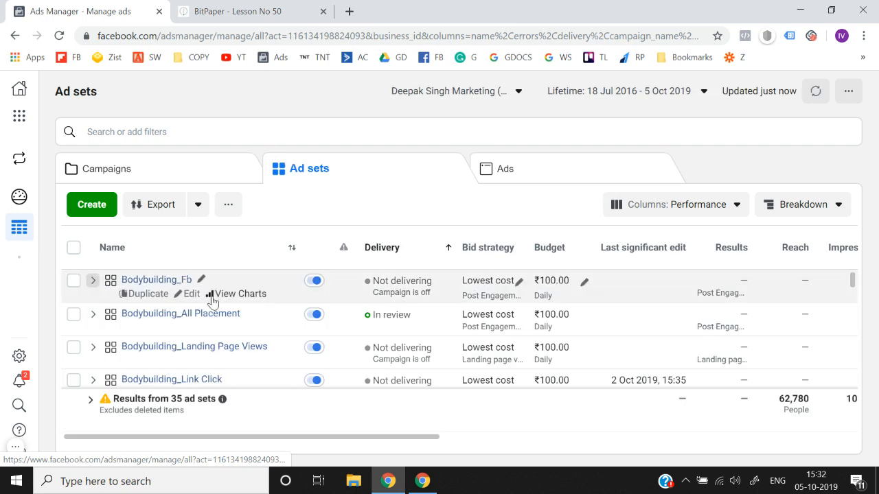
# Switch to the BitPaper whiteboard and sketch circled "Post" and "5K" with an arrow across a dividing line to "Cam" and "5K".
pyautogui.click(287, 6)
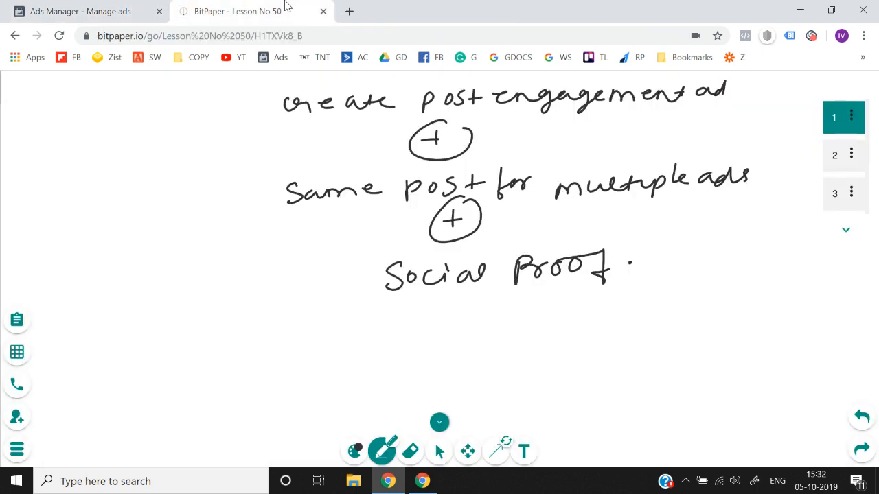
pyautogui.moveTo(82, 175)
pyautogui.mouseDown()
pyautogui.moveTo(87, 186)
pyautogui.moveTo(142, 180)
pyautogui.moveTo(68, 186)
pyautogui.moveTo(162, 168)
pyautogui.mouseUp()
pyautogui.moveTo(86, 244)
pyautogui.mouseDown()
pyautogui.moveTo(126, 245)
pyautogui.moveTo(87, 300)
pyautogui.moveTo(176, 138)
pyautogui.moveTo(170, 328)
pyautogui.mouseUp()
pyautogui.moveTo(201, 231)
pyautogui.mouseDown()
pyautogui.moveTo(210, 243)
pyautogui.moveTo(254, 232)
pyautogui.mouseUp()
pyautogui.moveTo(92, 287)
pyautogui.mouseDown()
pyautogui.moveTo(196, 309)
pyautogui.moveTo(209, 295)
pyautogui.mouseUp()
pyautogui.moveTo(230, 255)
pyautogui.mouseDown()
pyautogui.moveTo(220, 273)
pyautogui.moveTo(256, 269)
pyautogui.moveTo(223, 249)
pyautogui.mouseUp()
pyautogui.moveTo(234, 294); pyautogui.dragTo(246, 288)
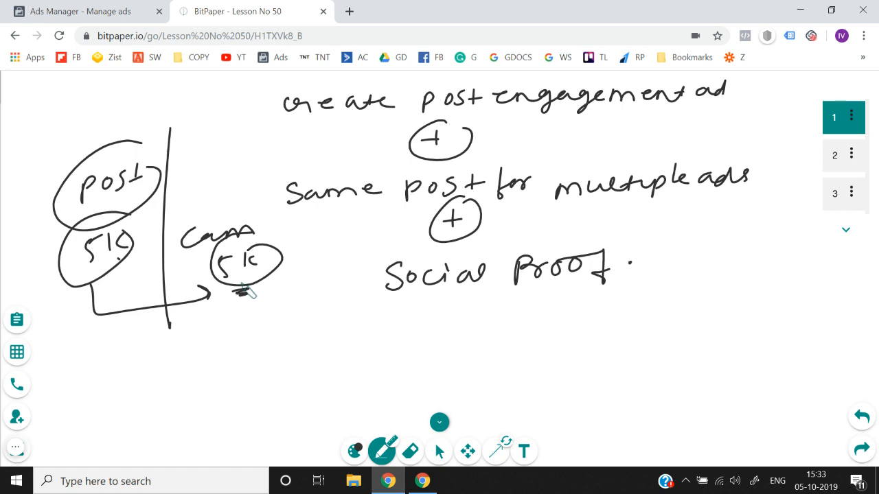
# Return to Ads Manager, view the ads in the Bodybuilding_Fb ad set, and open the Engagement campaign's ad sets.
pyautogui.click(87, 8)
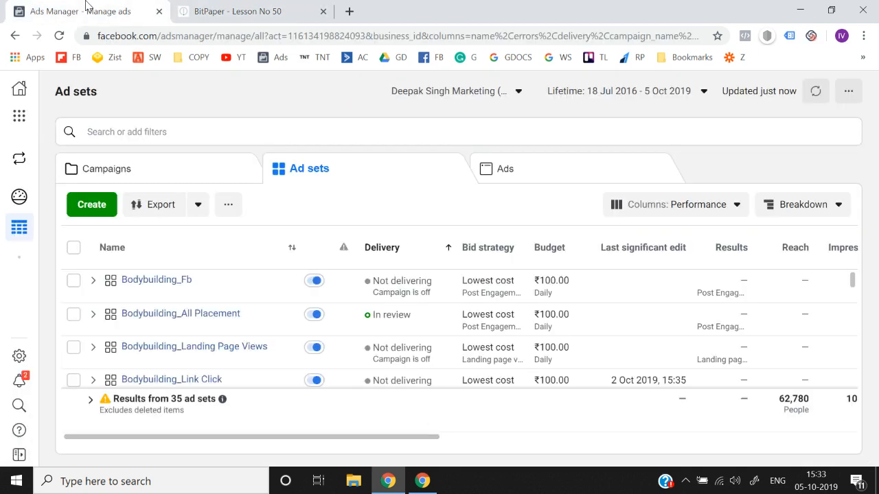
pyautogui.click(183, 282)
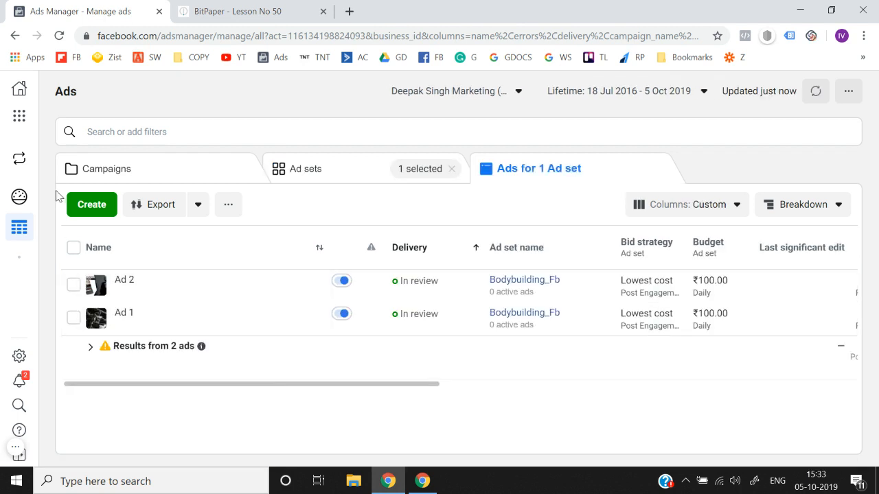
pyautogui.click(186, 162)
pyautogui.click(140, 282)
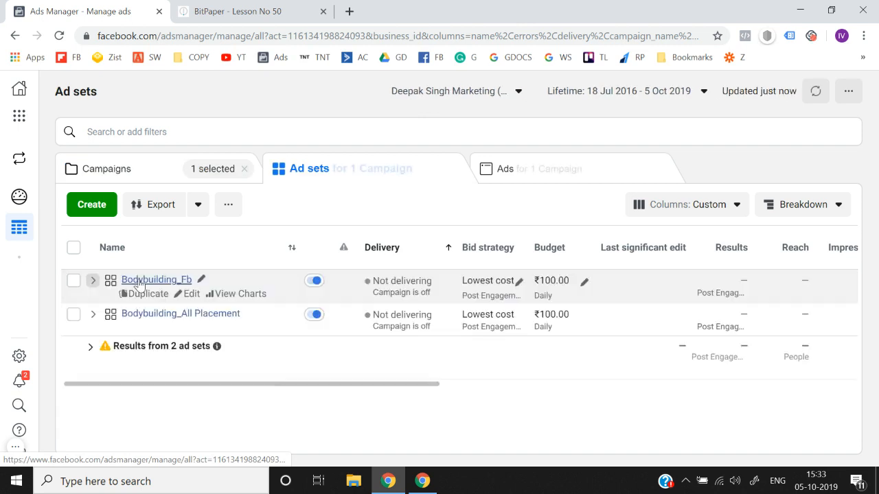
# Duplicate Ad 1 of the Bodybuilding_All Placement ad set once into the original campaign, keeping existing reactions, comments and shares shown.
pyautogui.click(74, 314)
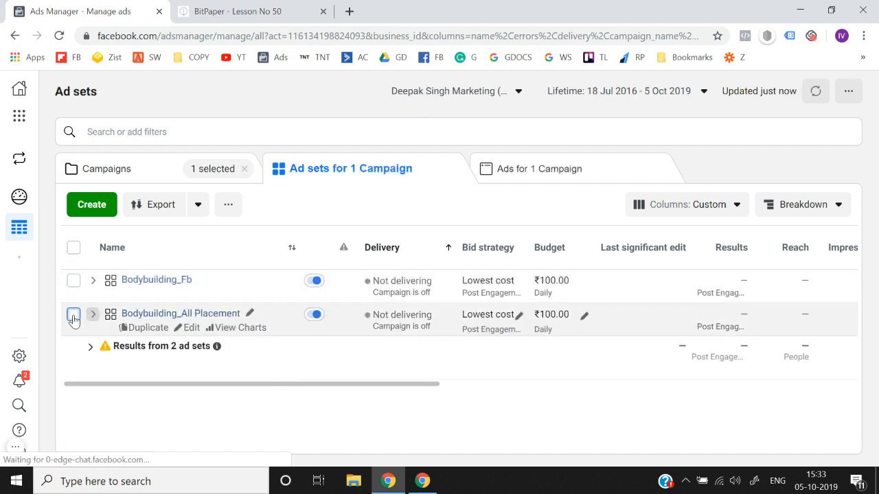
pyautogui.click(147, 314)
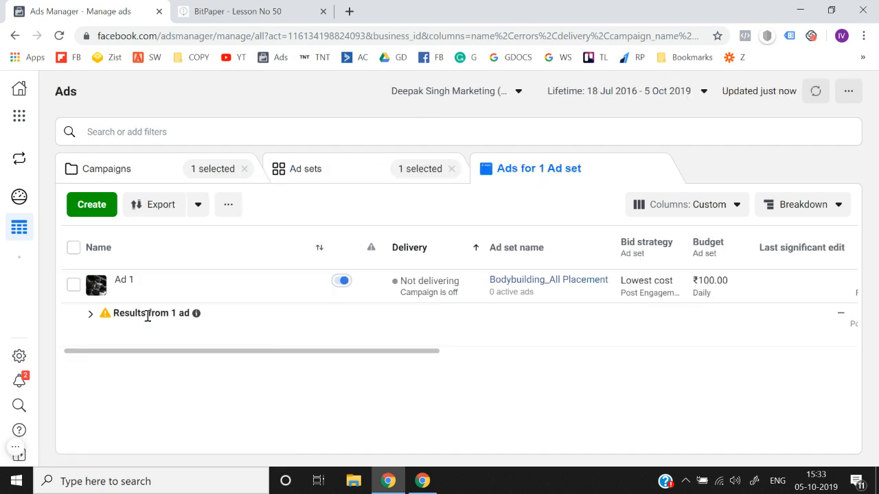
pyautogui.click(74, 287)
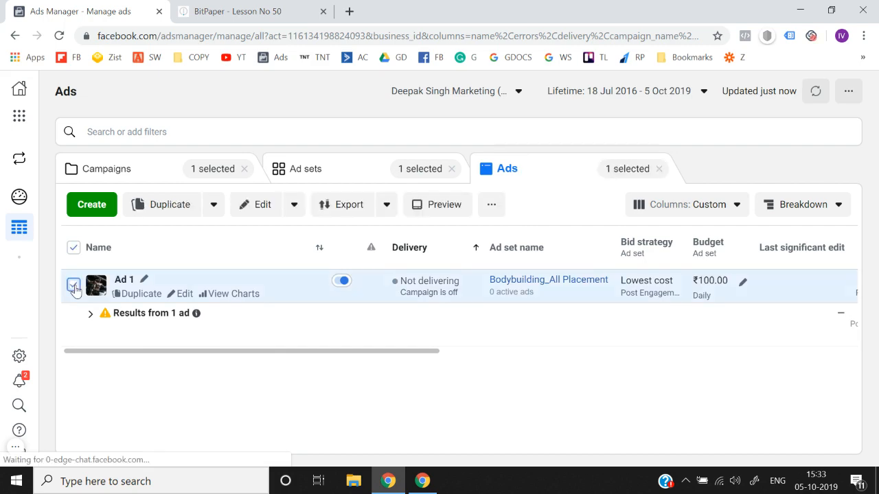
pyautogui.click(164, 204)
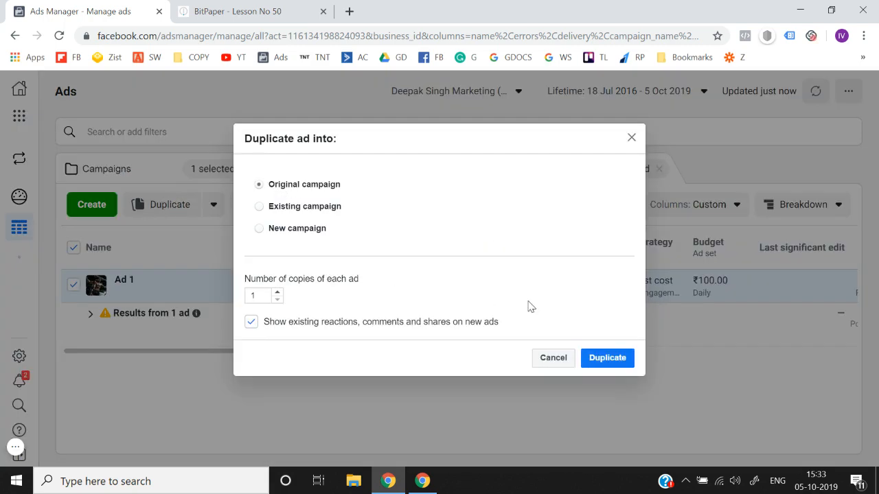
pyautogui.click(607, 361)
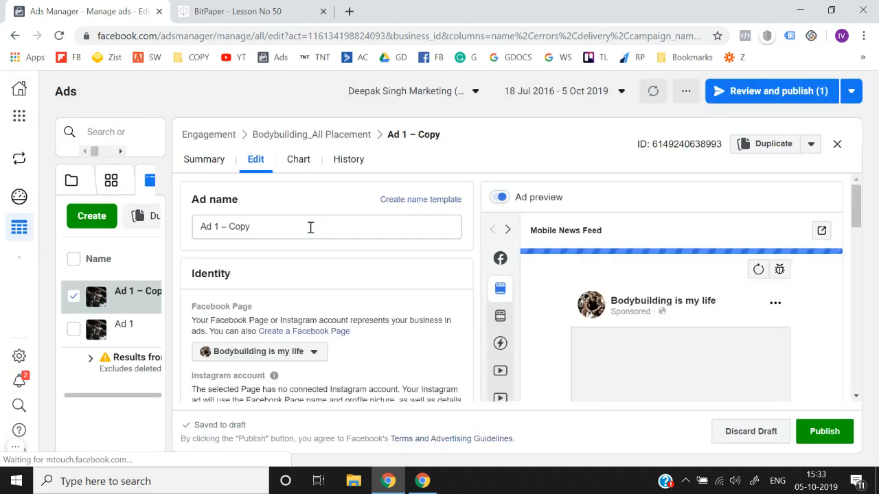
# Rename the duplicated ad in the Bodybuilding_All Placement ad set as Ad 2.
pyautogui.click(310, 227)
pyautogui.press('BackSpace')
pyautogui.press('BackSpace')
pyautogui.press('BackSpace')
pyautogui.press('BackSpace')
pyautogui.press('BackSpace')
pyautogui.write('2')
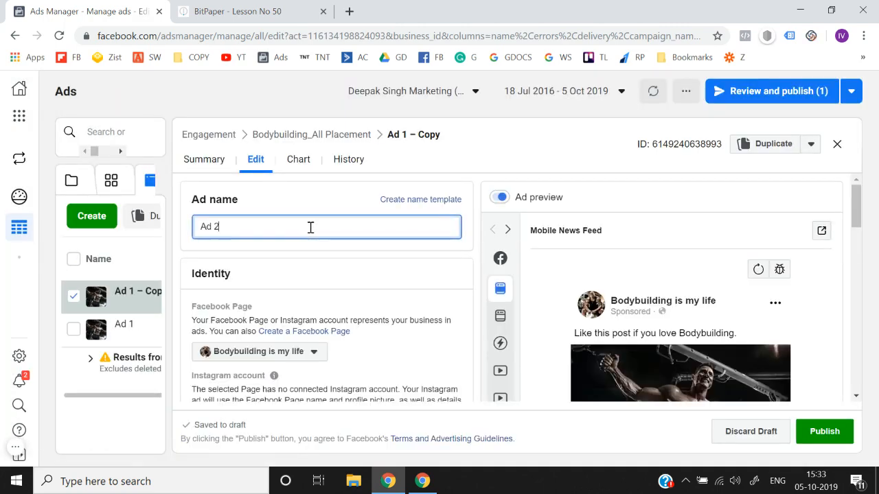
pyautogui.scroll(-3, 398, 283)
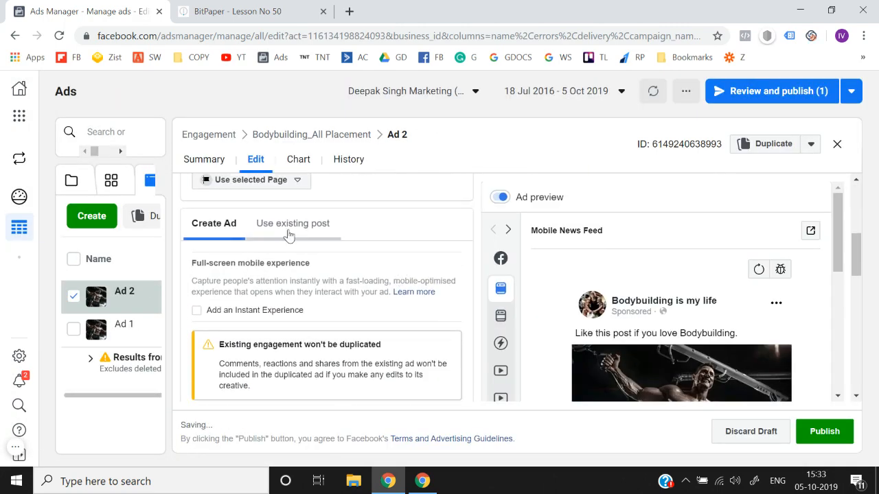
pyautogui.click(286, 232)
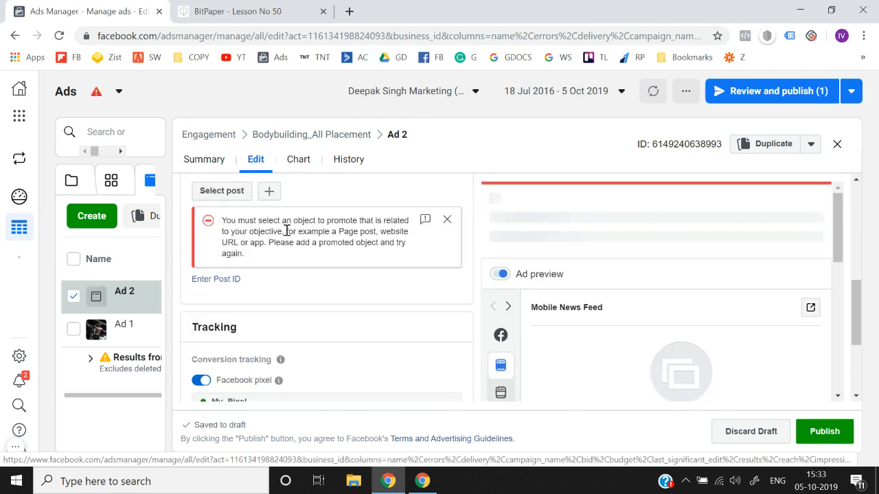
pyautogui.click(215, 278)
pyautogui.hotkey('ctrl', 'v')
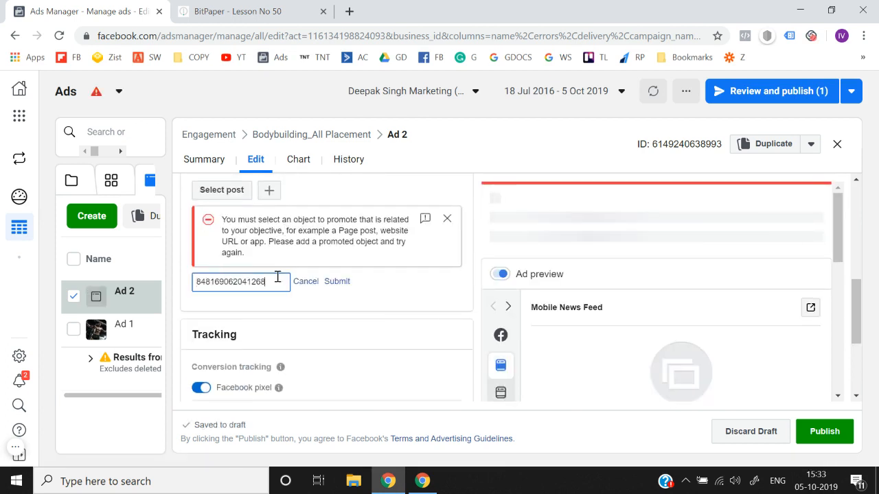
pyautogui.click(335, 281)
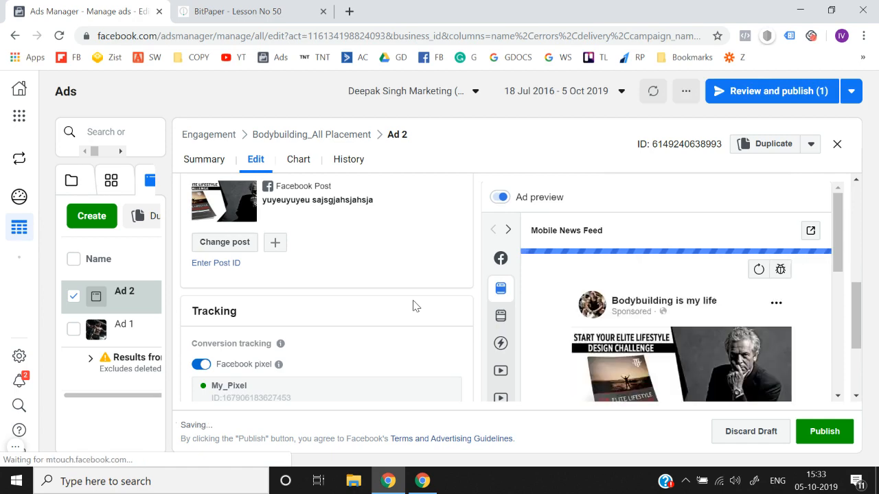
# Examine the post type filters and the Page's existing posts, select the tetstst post, and close the post selection without applying it.
pyautogui.scroll(2, 416, 306)
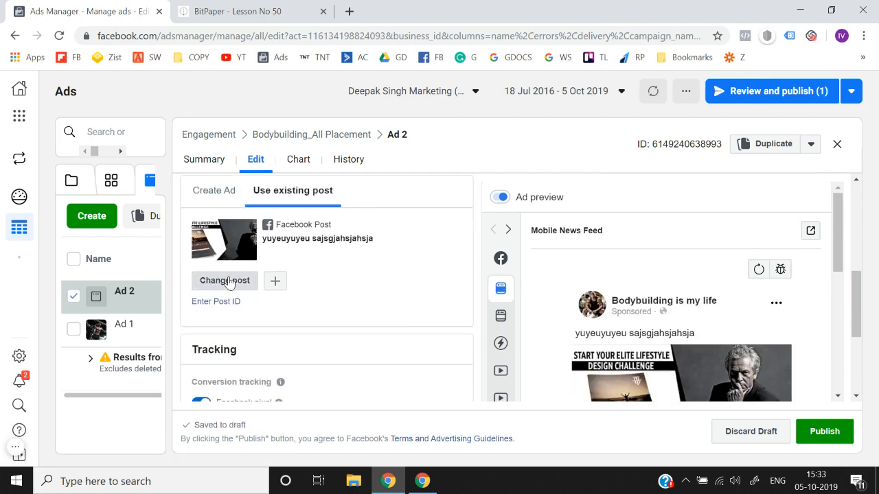
pyautogui.click(227, 281)
pyautogui.click(230, 194)
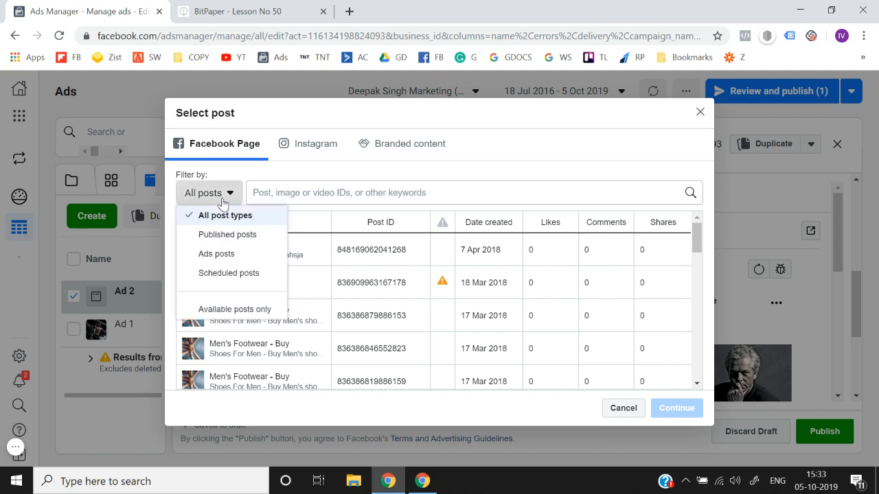
pyautogui.click(322, 178)
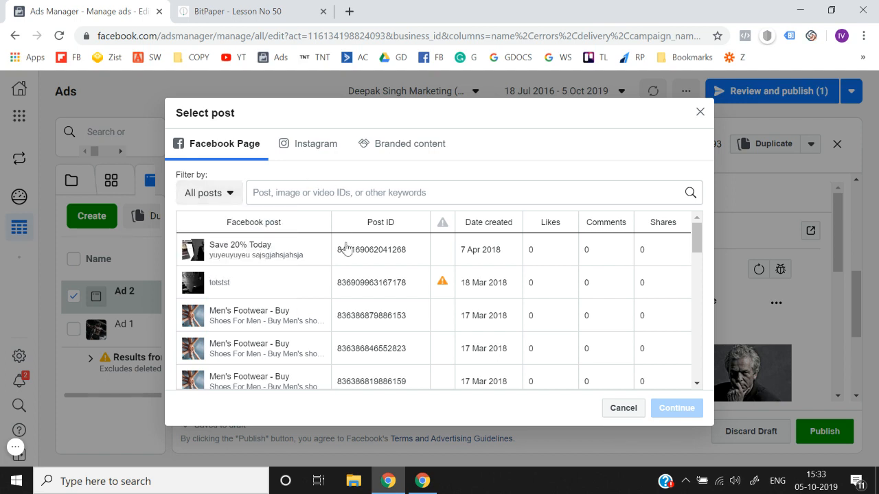
pyautogui.click(256, 293)
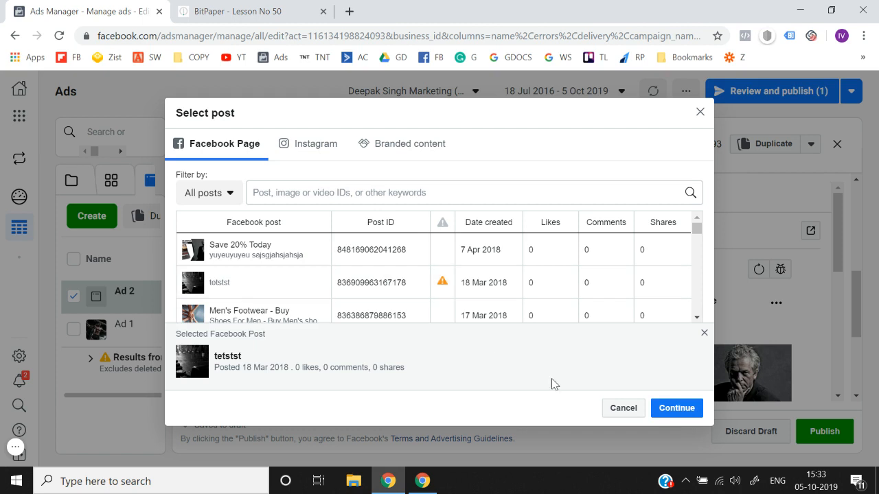
pyautogui.click(698, 113)
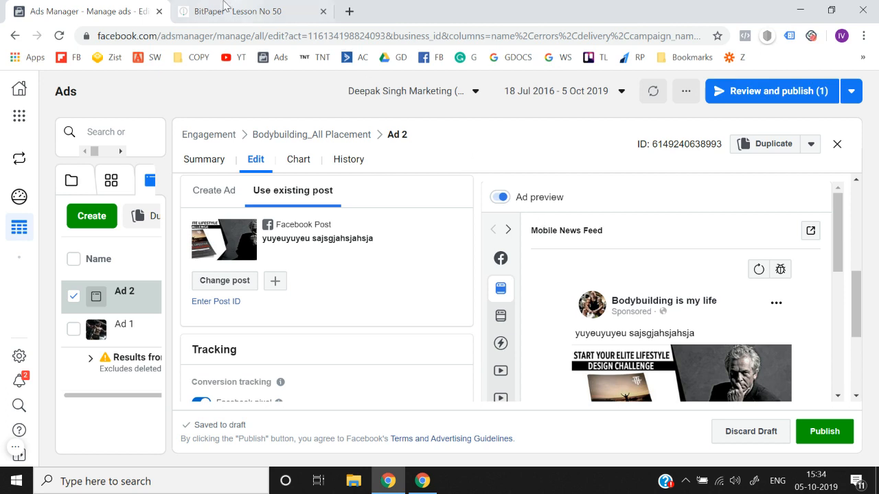
# Switch to the BitPaper whiteboard to review the post engagement and social proof notes, and return to Ads Manager.
pyautogui.click(218, 8)
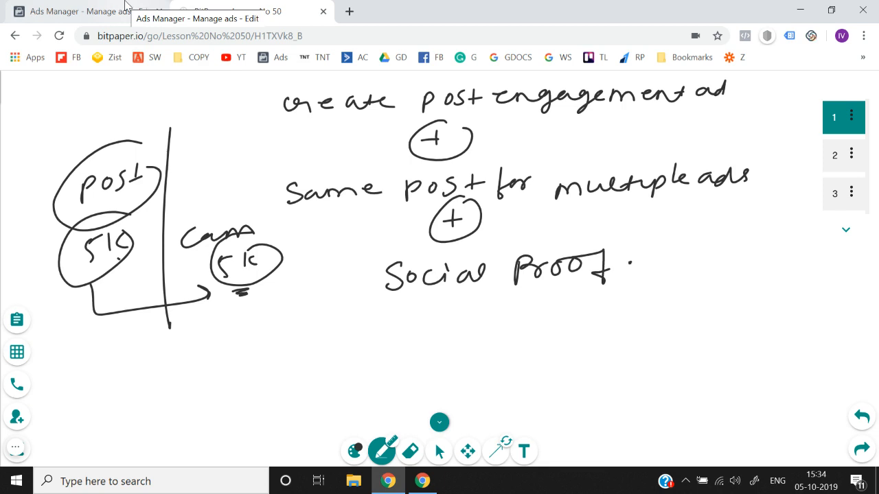
pyautogui.click(125, 5)
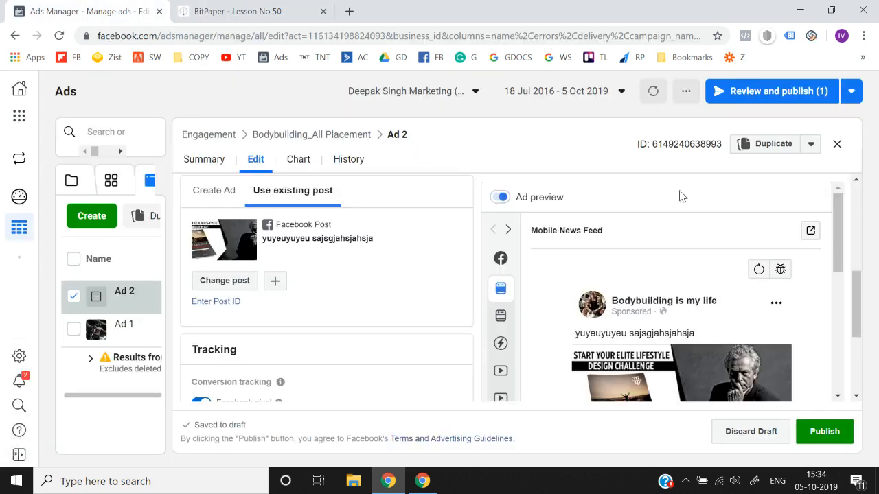